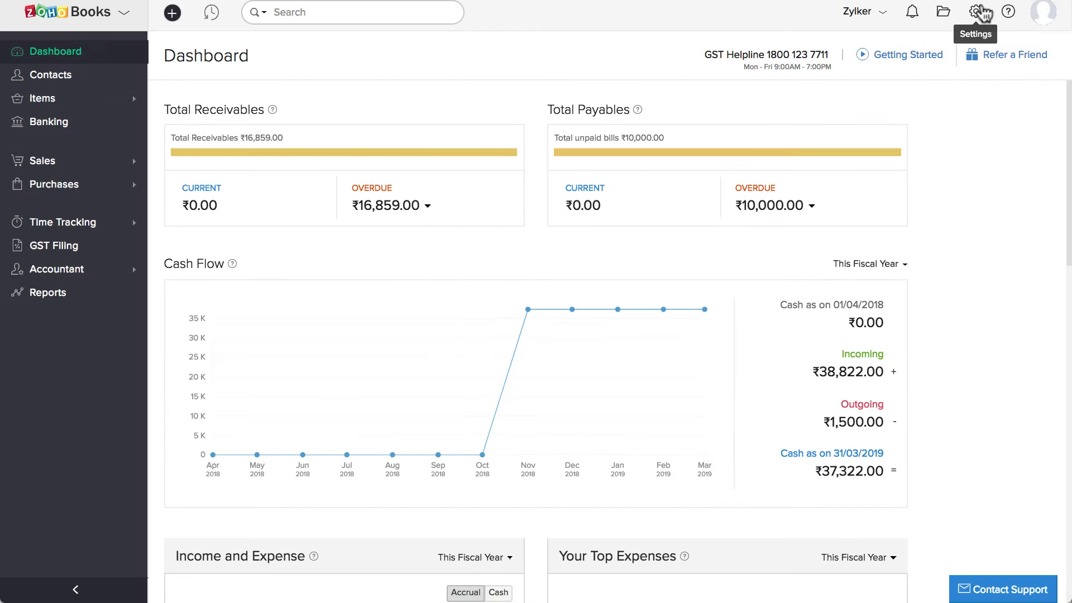
# - Turn on 'Enable approval process for filing GST Returns' in the GST Settings
pyautogui.click(983, 12)
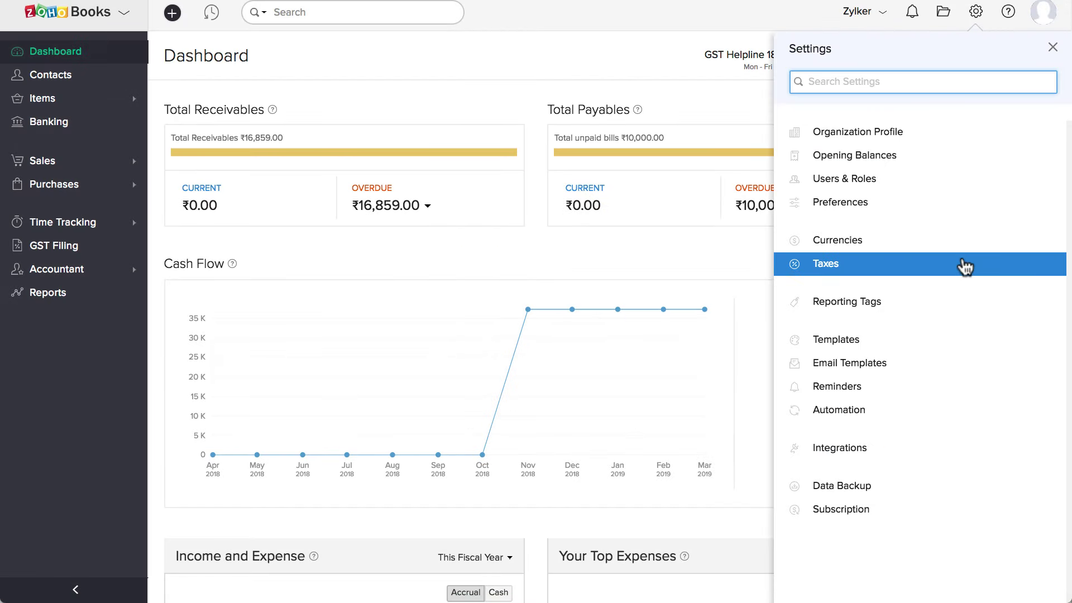
pyautogui.click(965, 267)
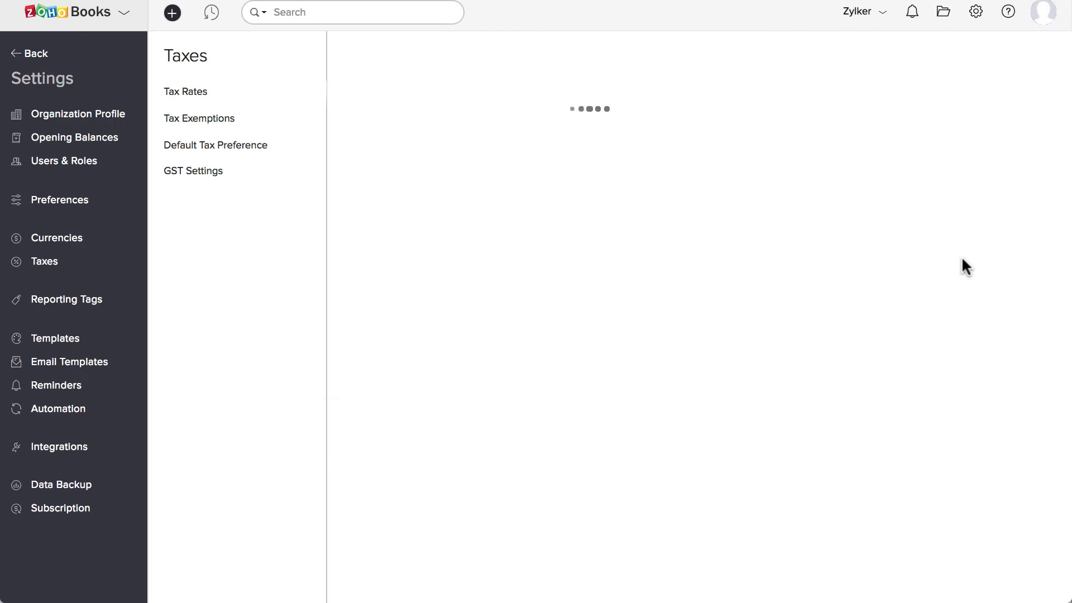
pyautogui.click(227, 179)
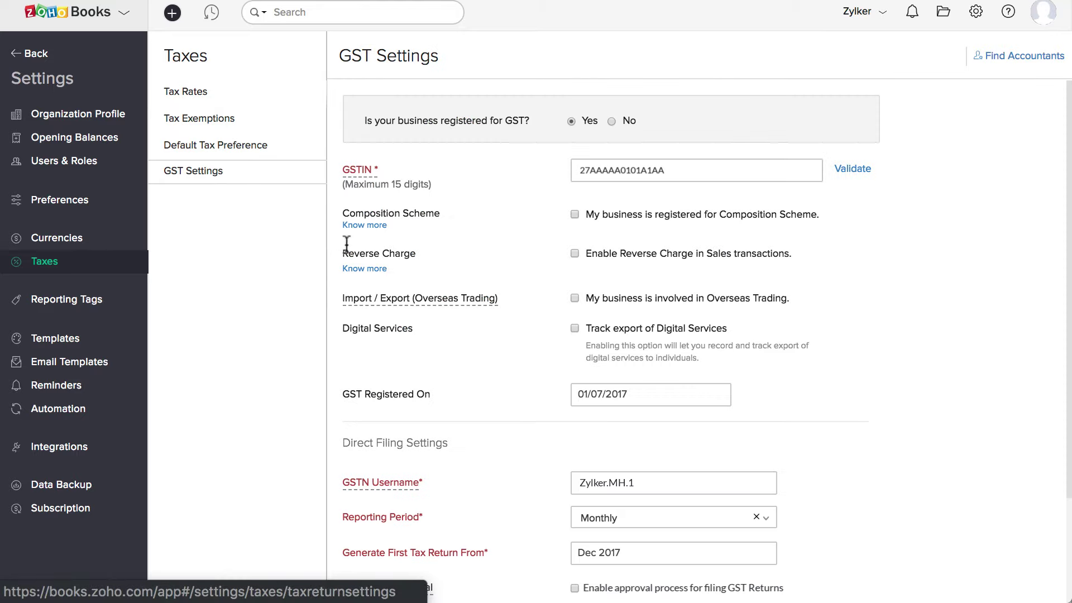
pyautogui.scroll(-3, 346, 369)
pyautogui.moveTo(391, 456)
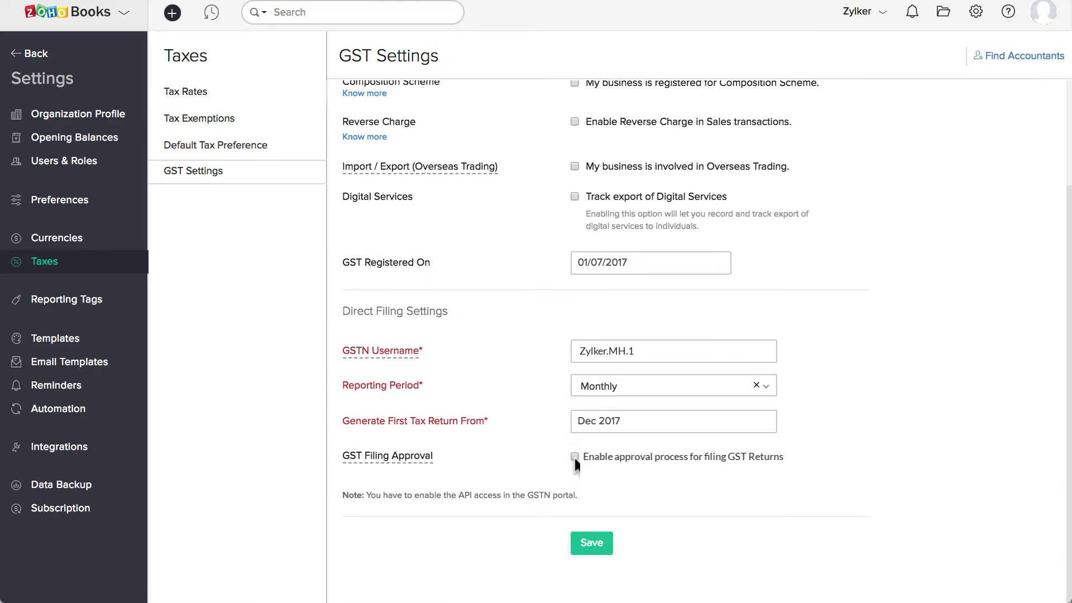
pyautogui.click(575, 458)
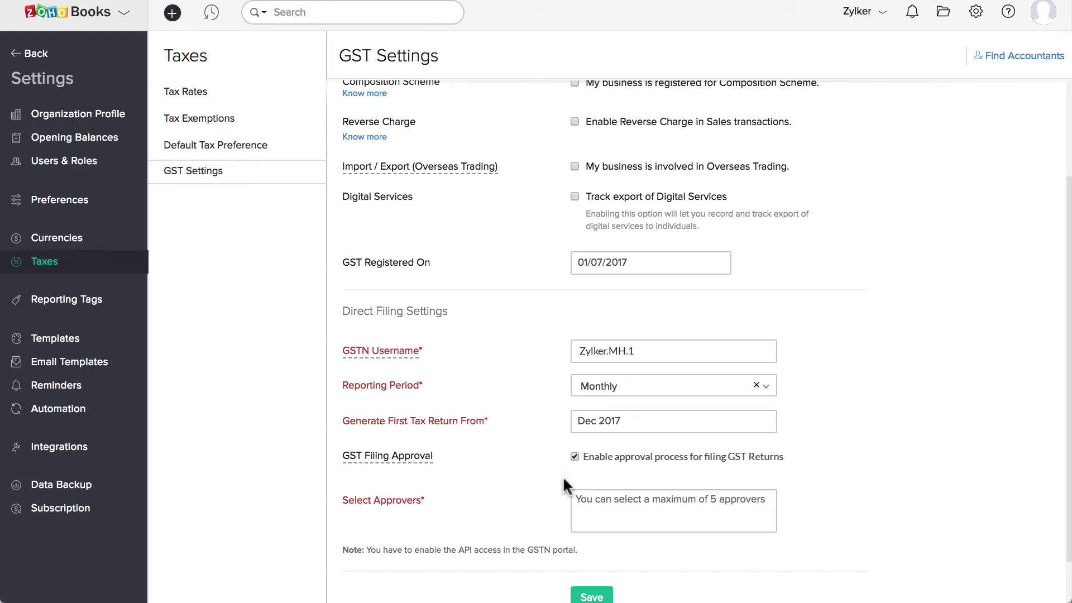
# - Add three approvers in Select Approvers and save the GST settings
pyautogui.scroll(-1, 563, 480)
pyautogui.click(601, 470)
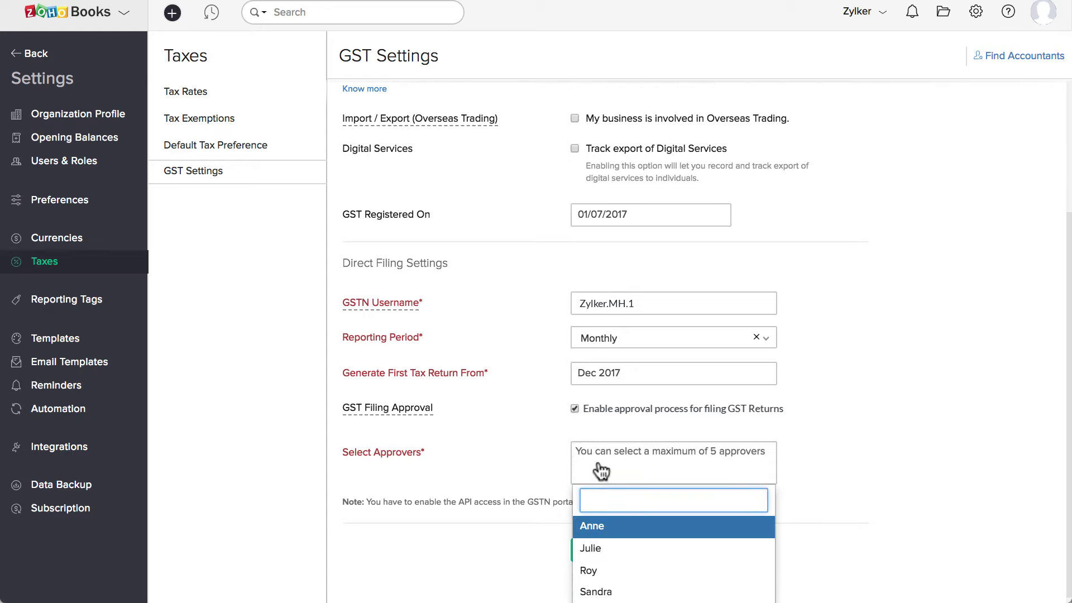
pyautogui.click(613, 534)
pyautogui.click(646, 463)
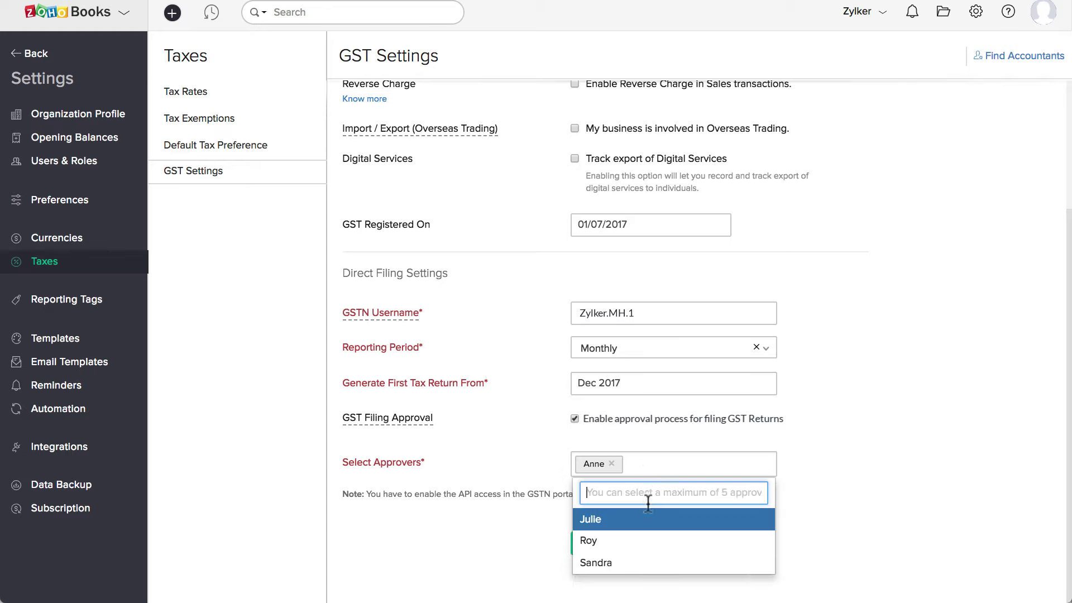
pyautogui.click(644, 543)
pyautogui.click(701, 478)
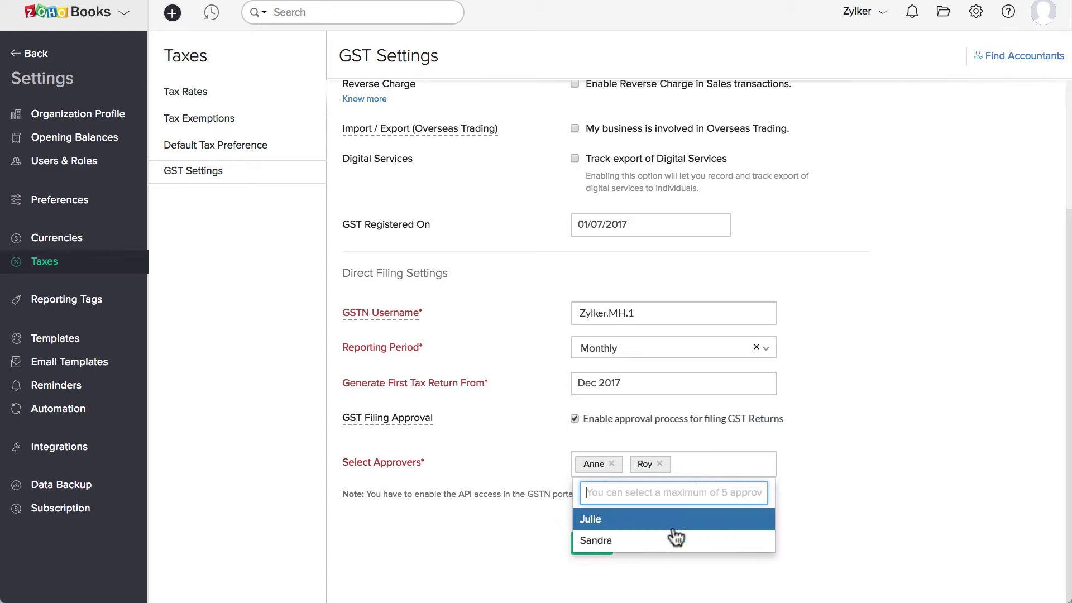
pyautogui.click(677, 536)
pyautogui.click(589, 545)
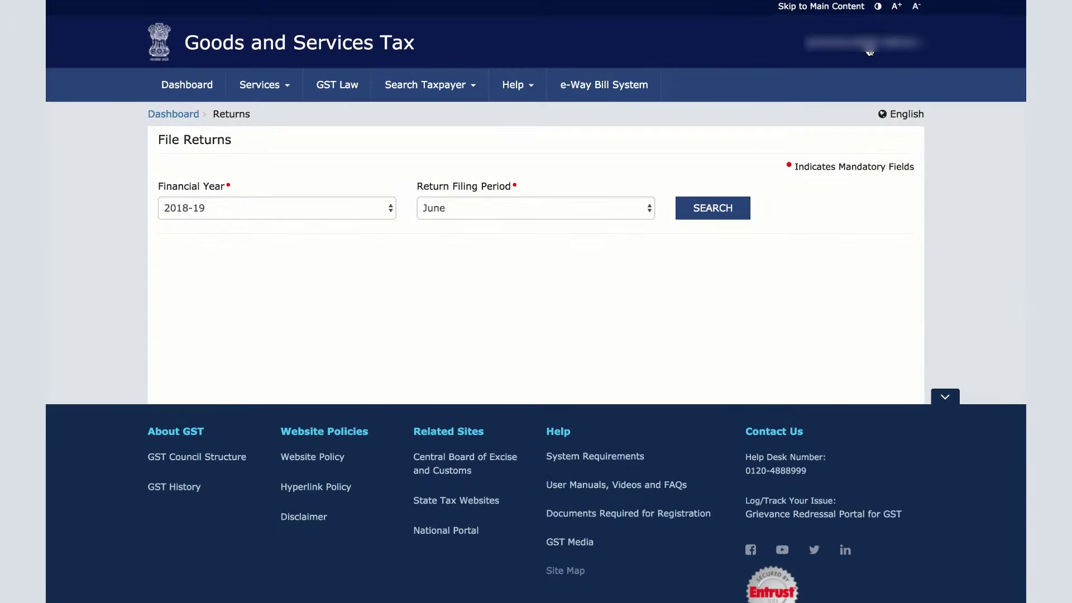
# - In Manage API Access, set Enable API Request to Yes and Duration to 30 days, then confirm
pyautogui.click(870, 49)
pyautogui.click(819, 99)
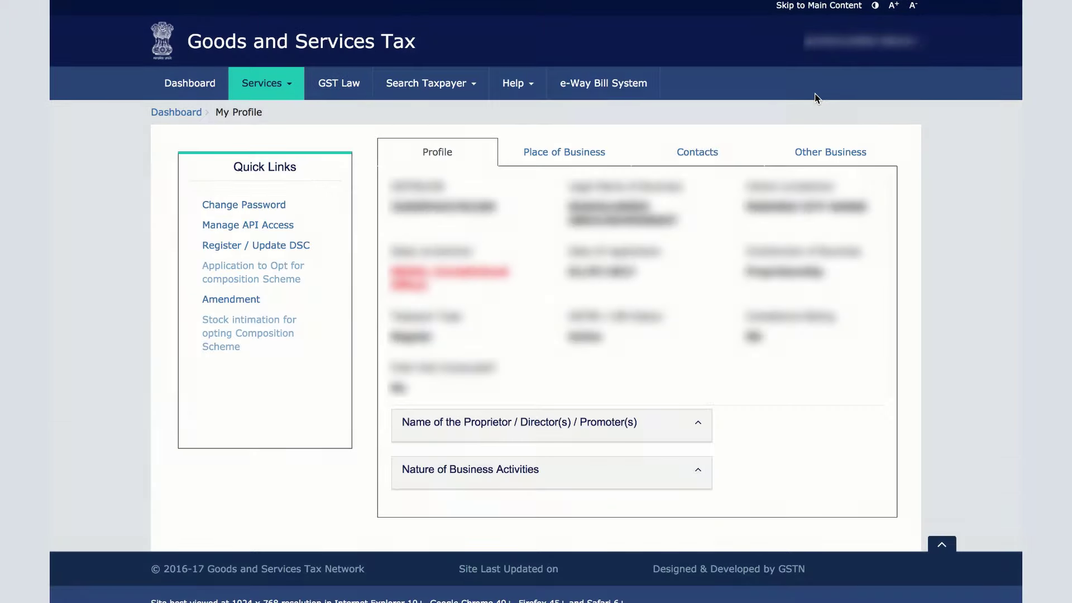
pyautogui.click(248, 229)
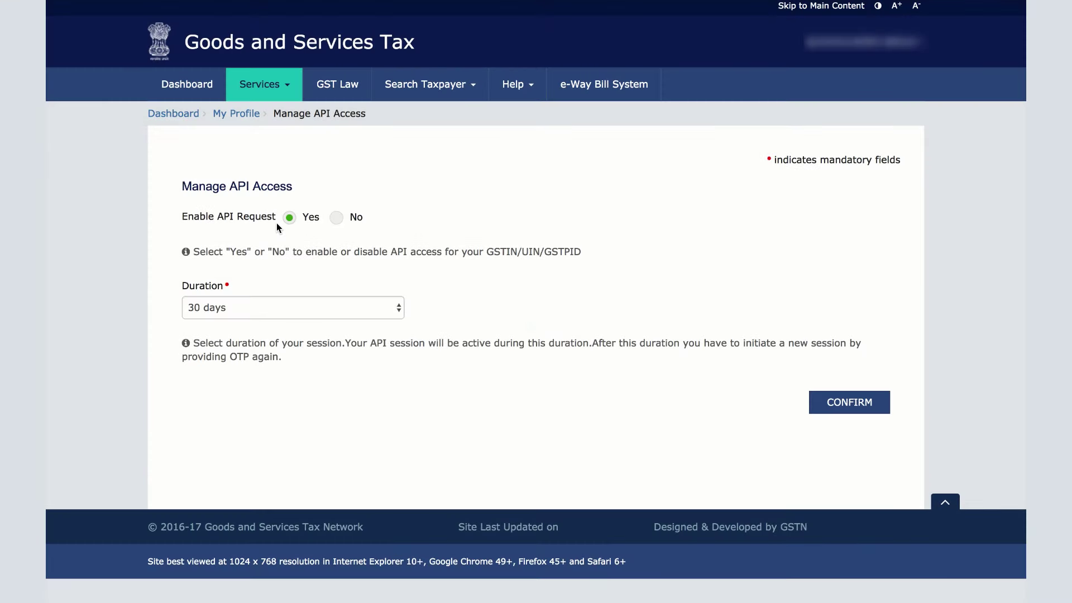
pyautogui.click(288, 217)
pyautogui.click(252, 306)
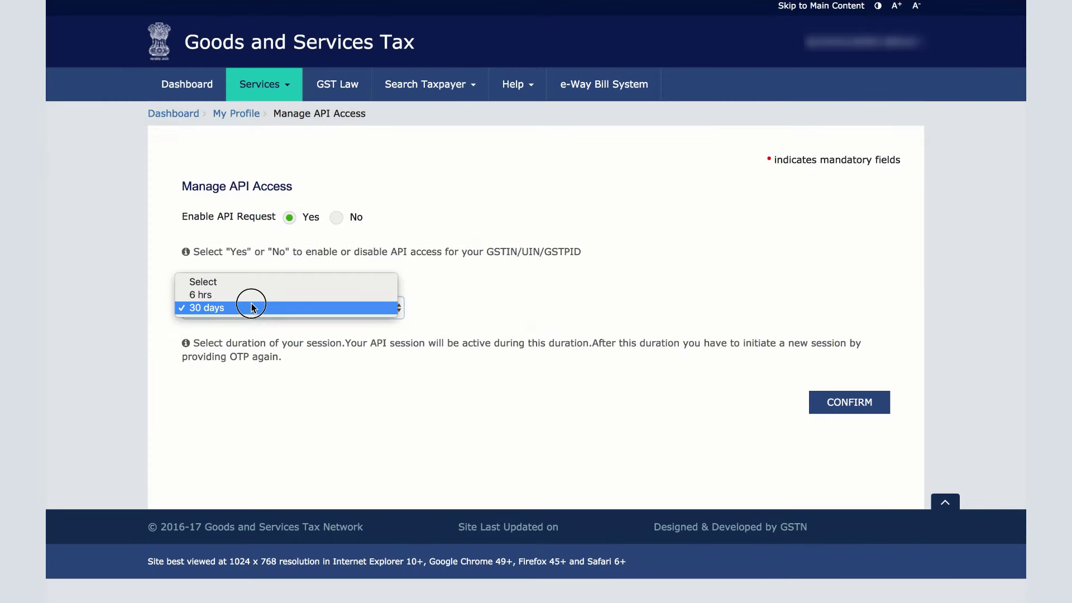
pyautogui.click(250, 306)
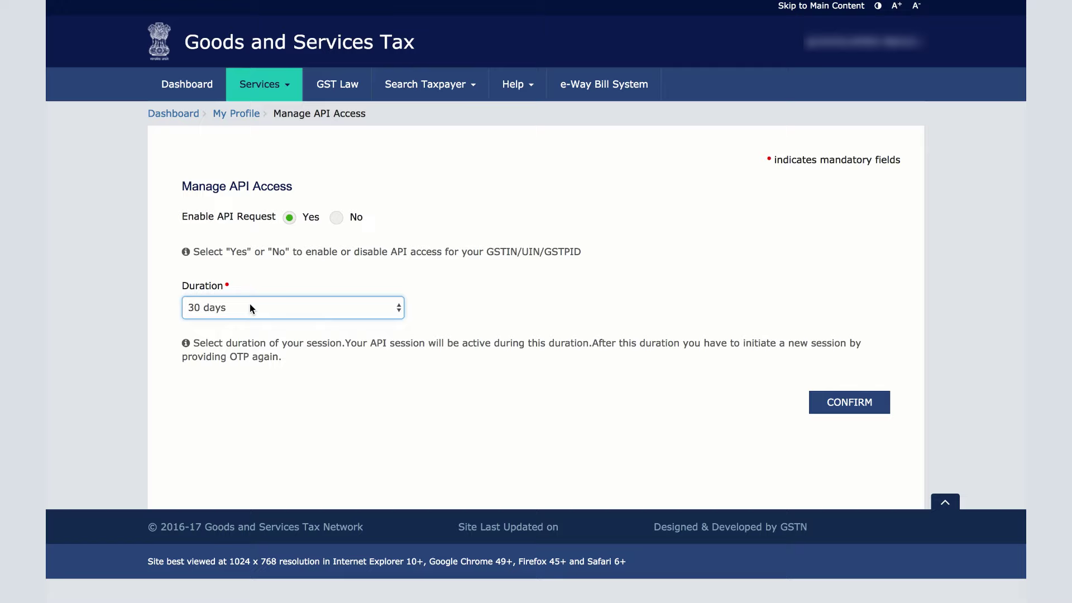
pyautogui.click(833, 403)
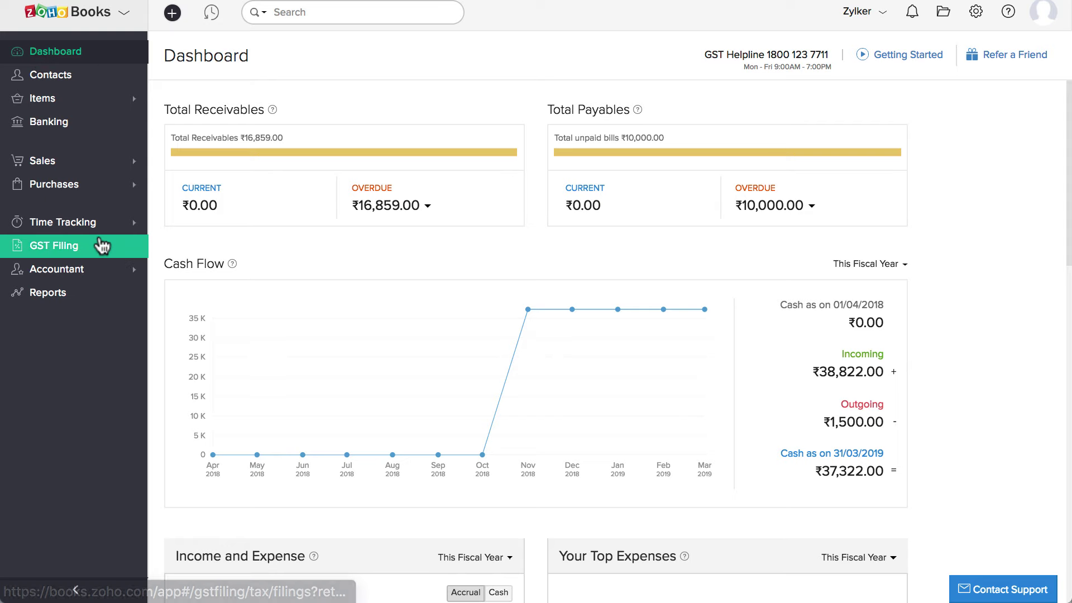
# - Choose February - 2018 under GST Filing and view the GSTR-1 transactions overview
pyautogui.click(102, 247)
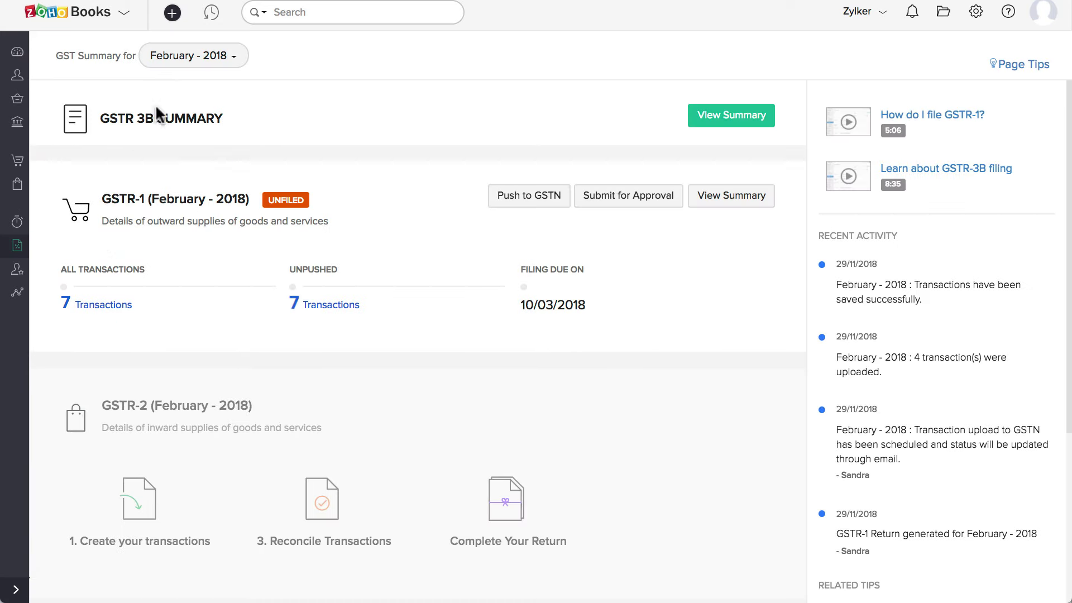
pyautogui.click(233, 56)
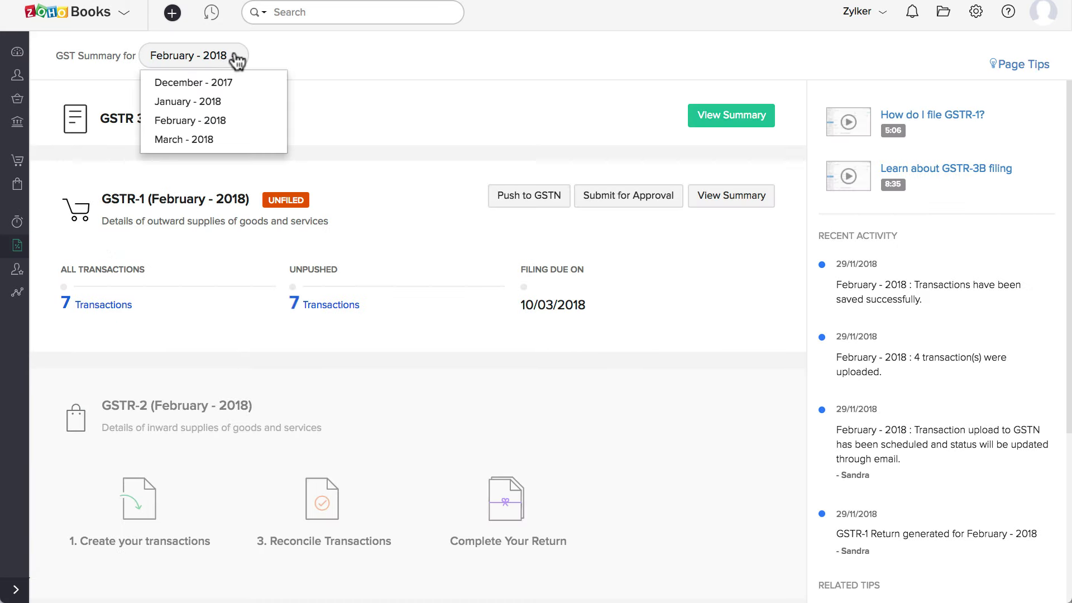
pyautogui.click(230, 119)
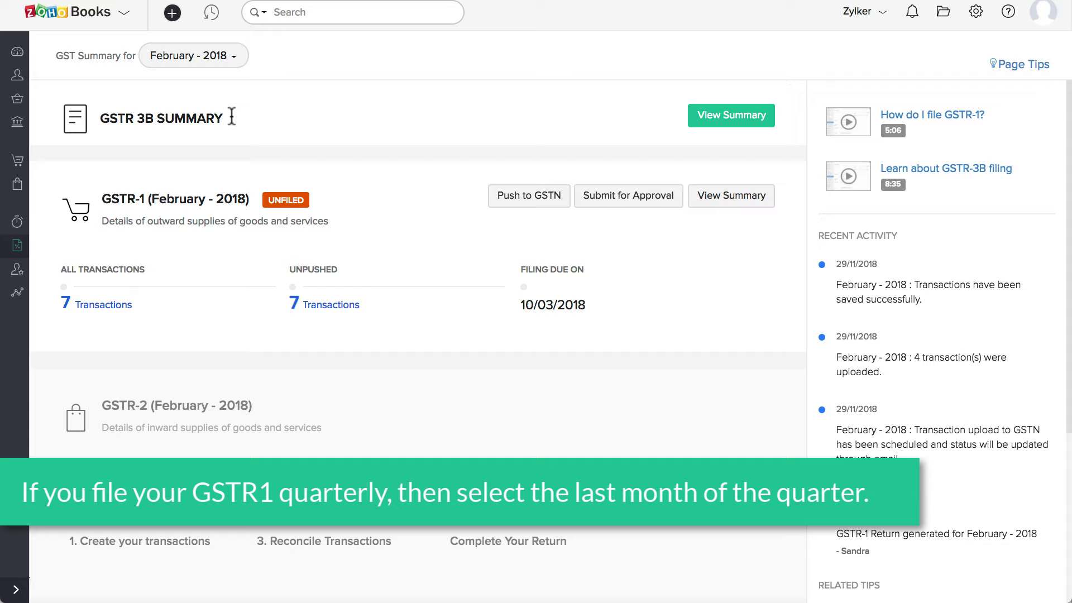
pyautogui.click(120, 306)
pyautogui.scroll(-2, 123, 310)
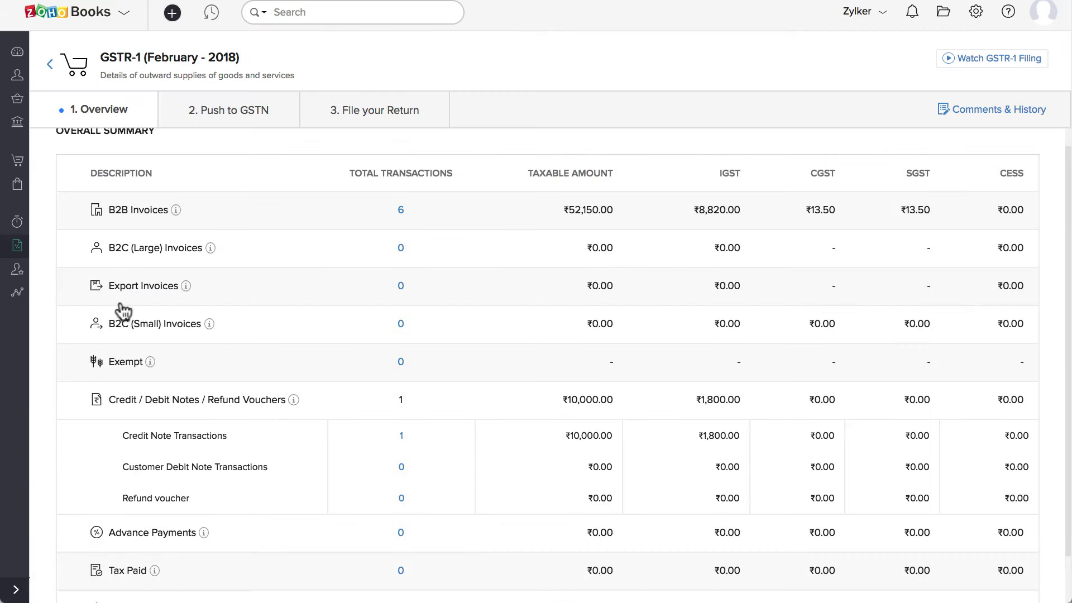
pyautogui.scroll(-1, 123, 310)
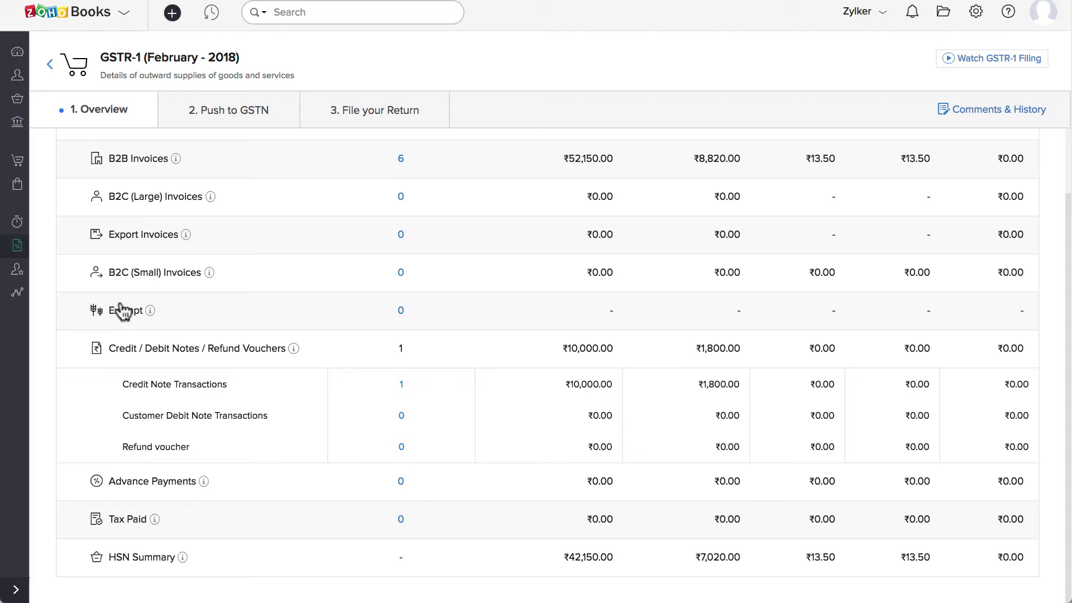
pyautogui.scroll(2, 123, 311)
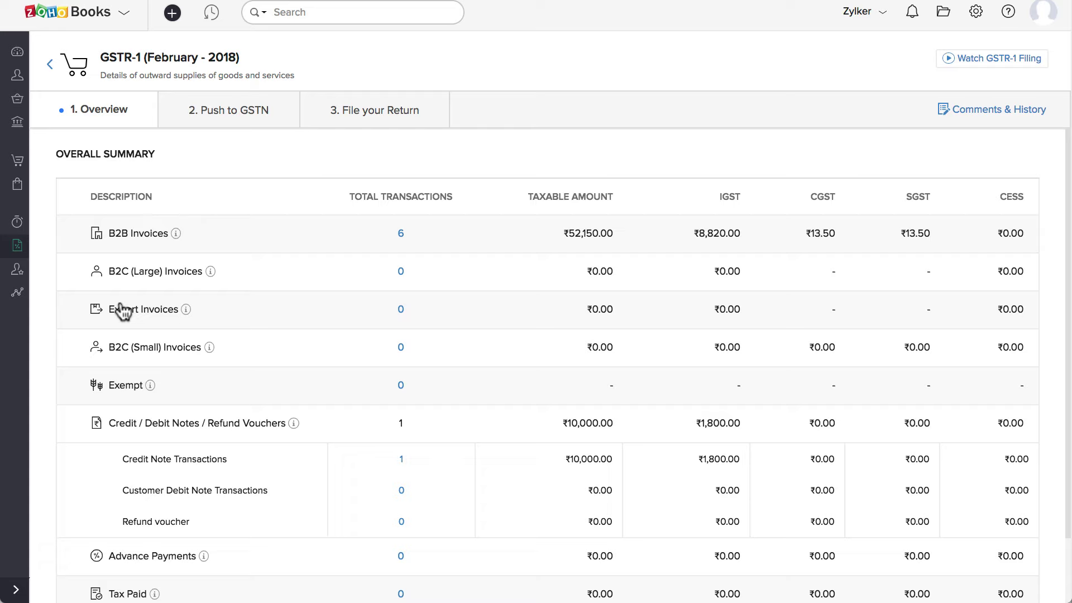
# - Review the February B2B invoices and their filters, then go to the '2. Push to GSTN' summary
pyautogui.click(400, 233)
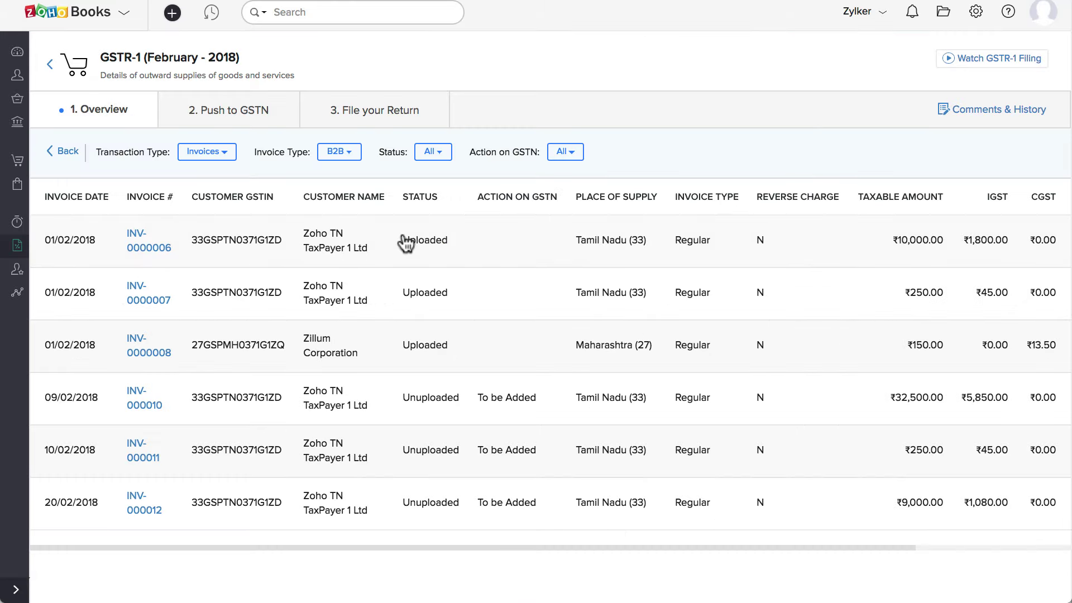
pyautogui.click(225, 157)
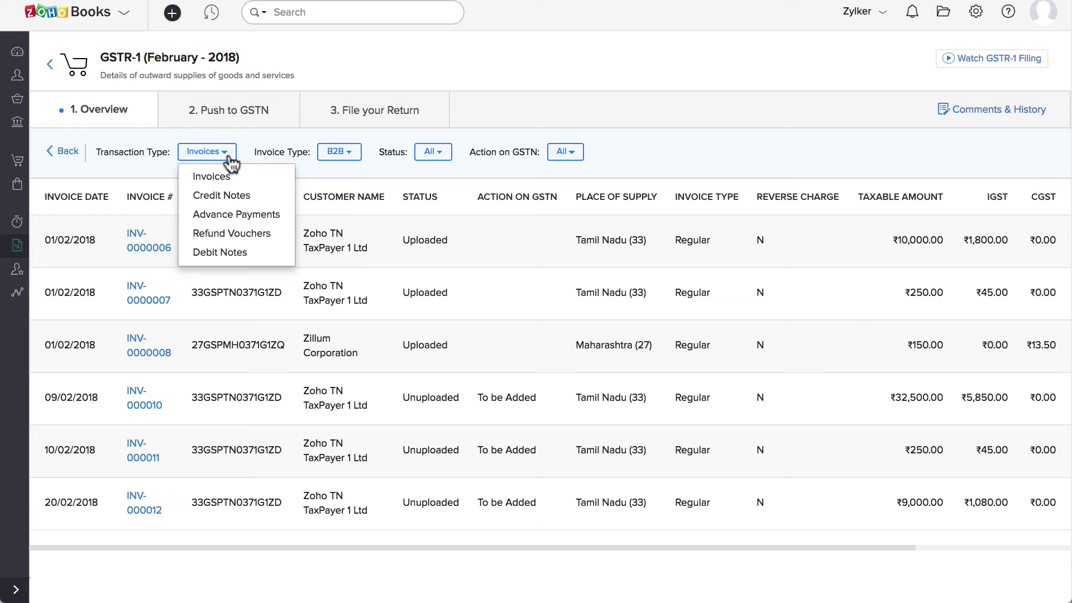
pyautogui.click(356, 157)
pyautogui.click(447, 158)
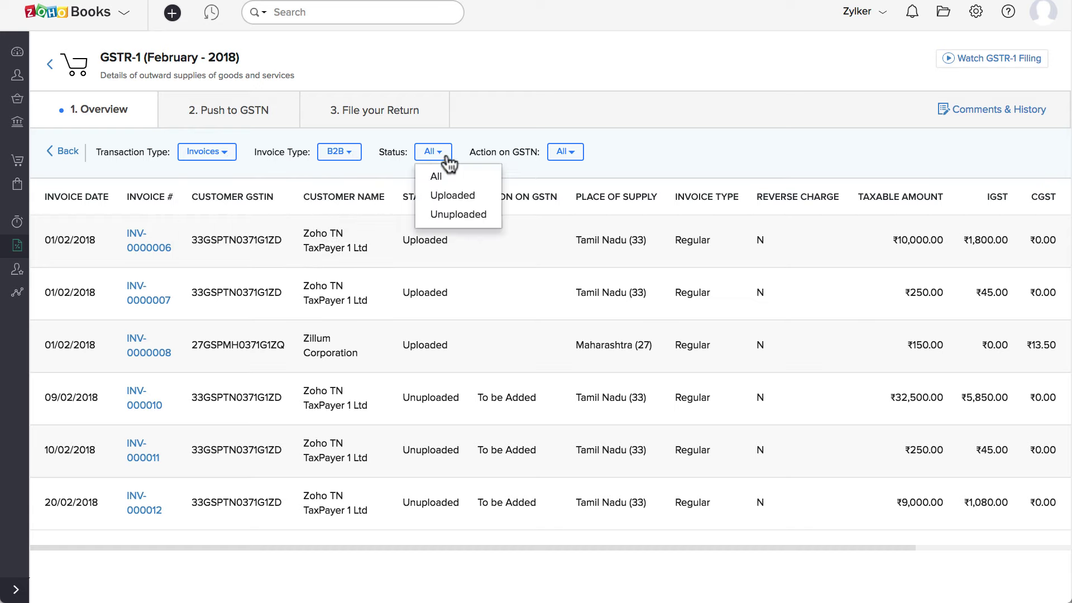
pyautogui.click(577, 159)
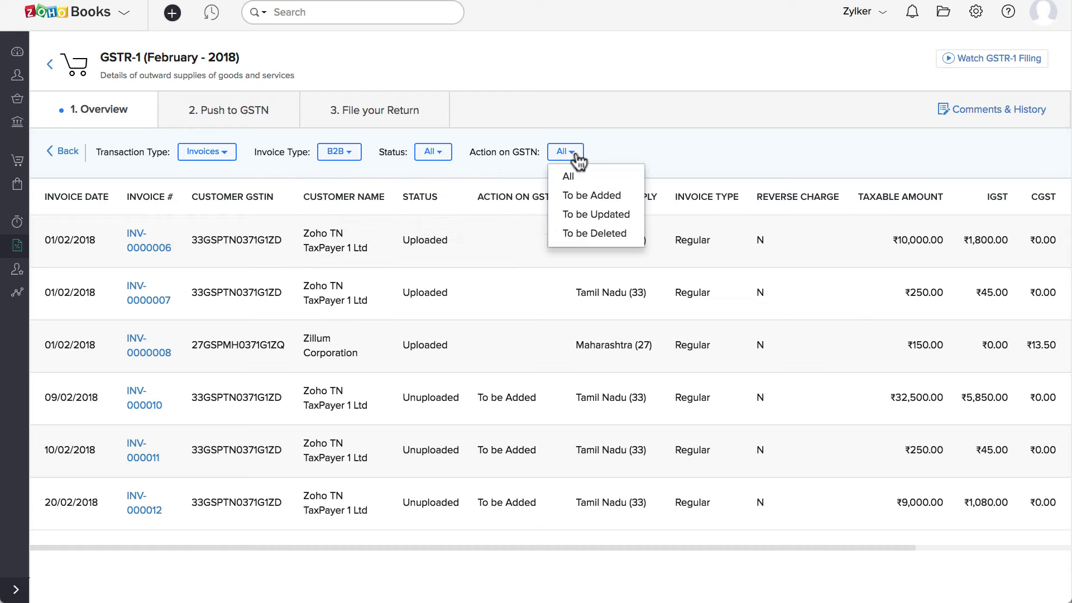
pyautogui.click(578, 158)
pyautogui.click(273, 109)
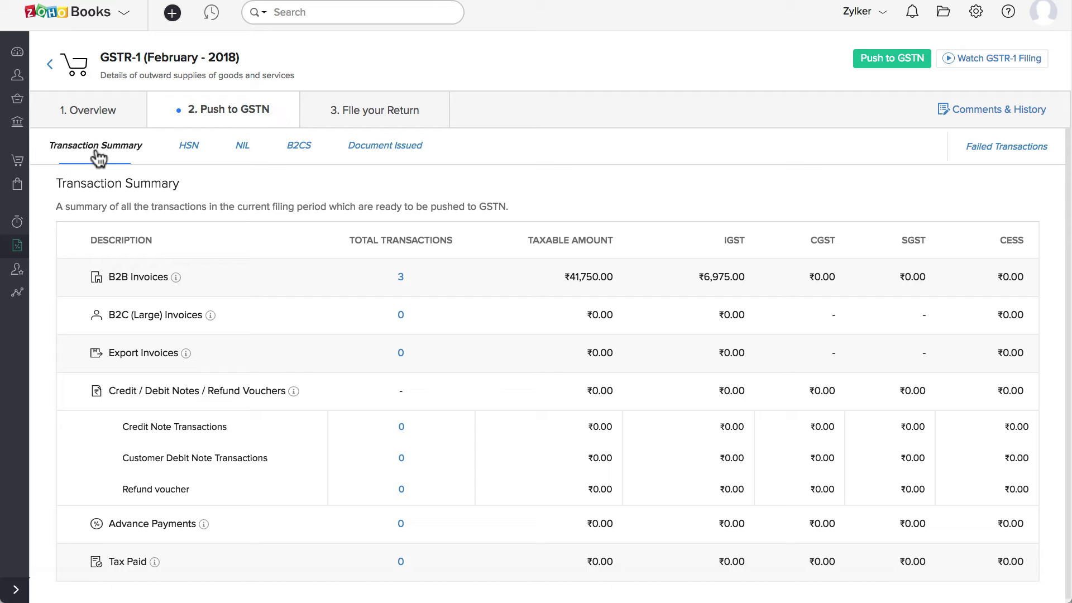
# - Check the HSN, NIL, B2CS and Document Issued summaries, then edit the Document Issued details
pyautogui.click(196, 155)
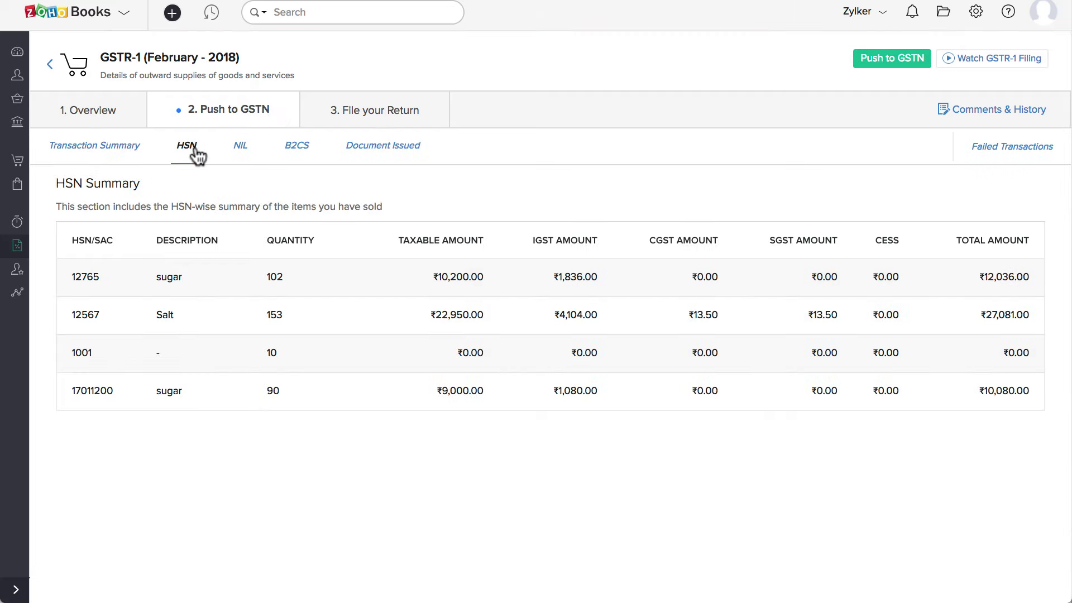
pyautogui.click(243, 154)
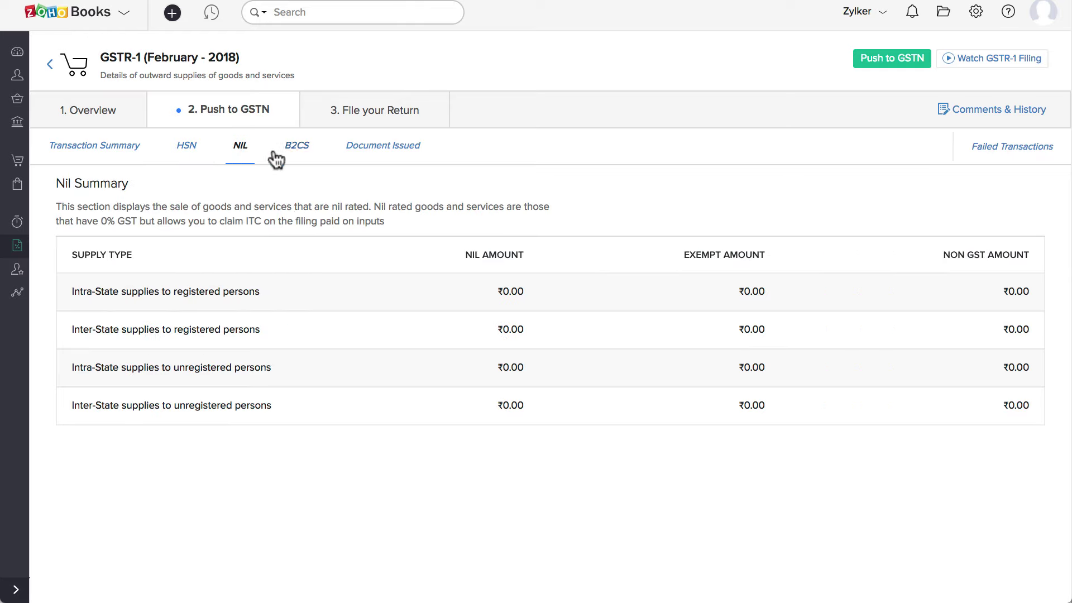
pyautogui.click(306, 158)
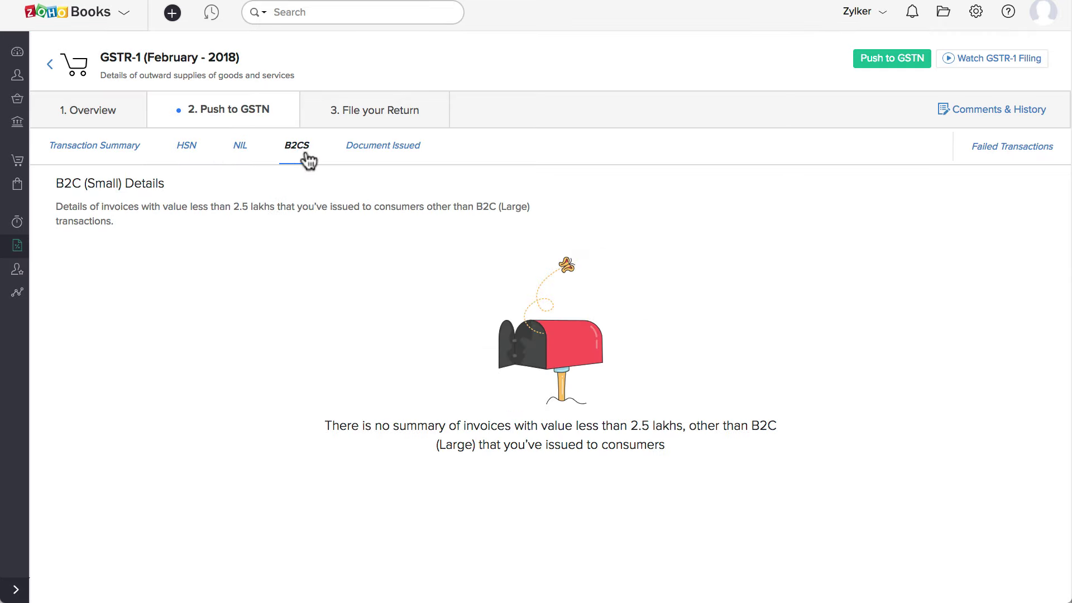
pyautogui.click(380, 146)
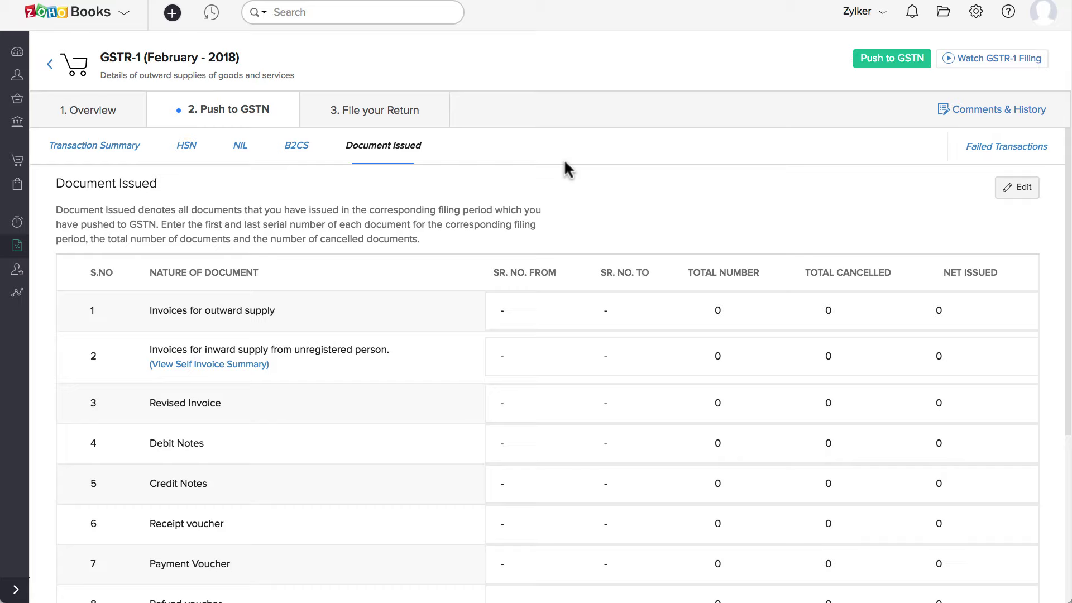
pyautogui.click(1019, 188)
# - Enter outward invoices INV-00001 to INV-00008 with a total of 8
pyautogui.click(512, 128)
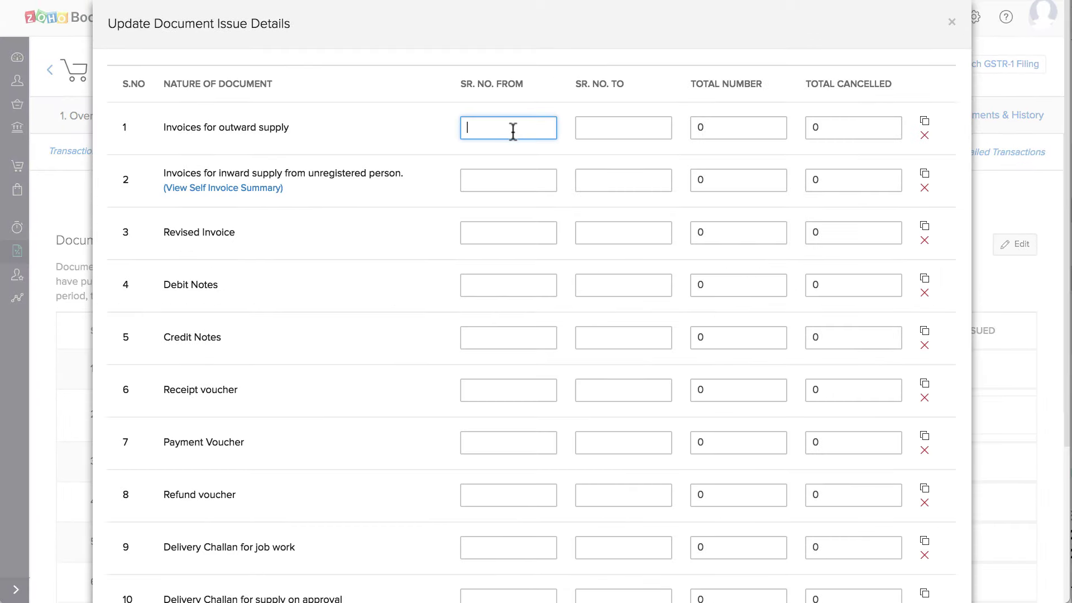
pyautogui.write('INV-00001')
pyautogui.click(611, 124)
pyautogui.write('INV-00008')
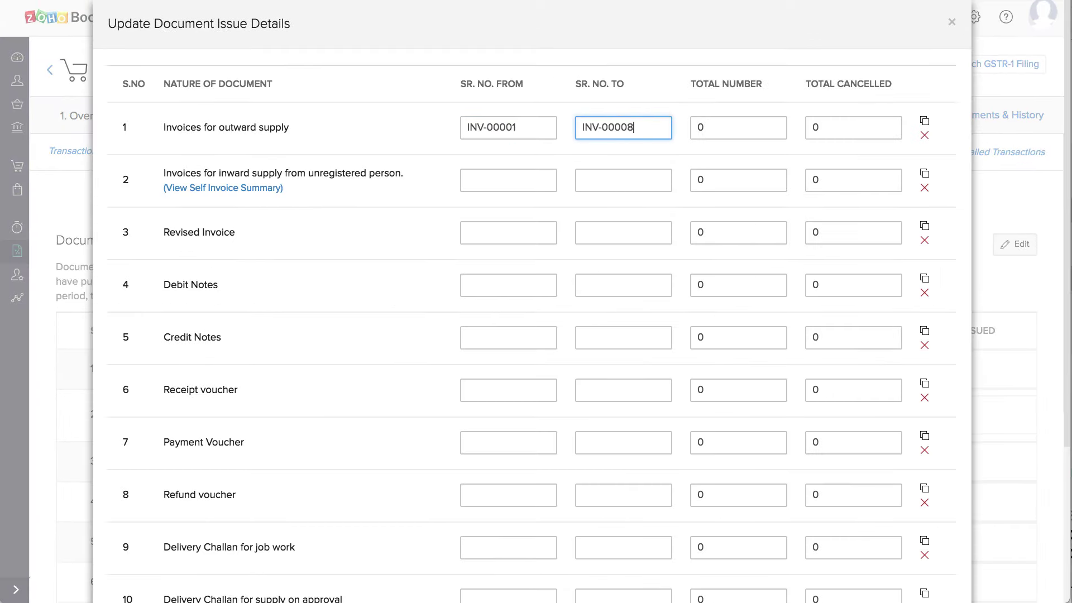
pyautogui.doubleClick(715, 131)
pyautogui.write('8')
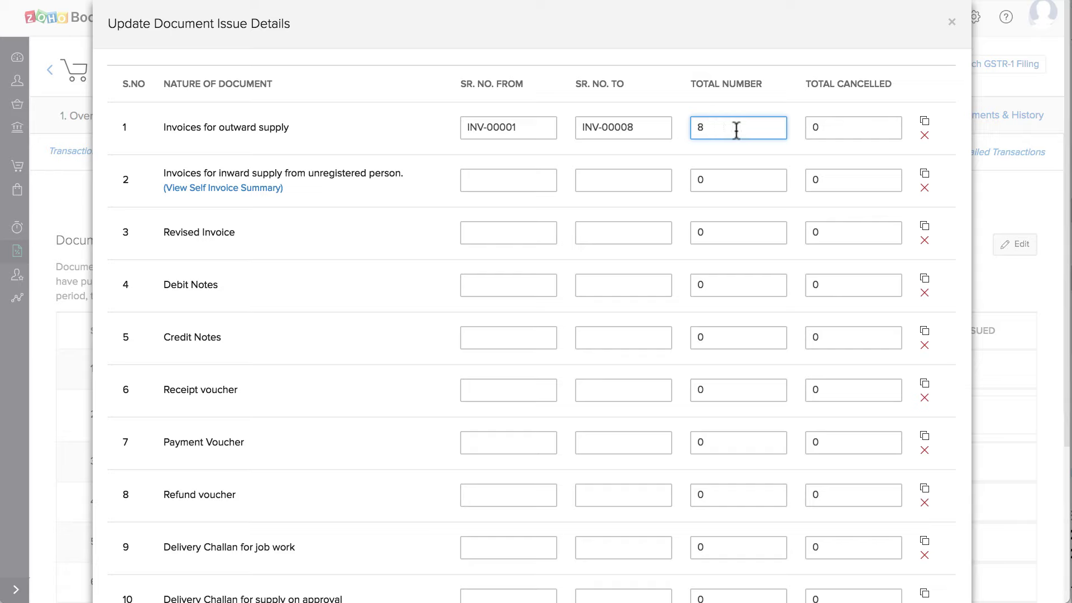
pyautogui.click(830, 127)
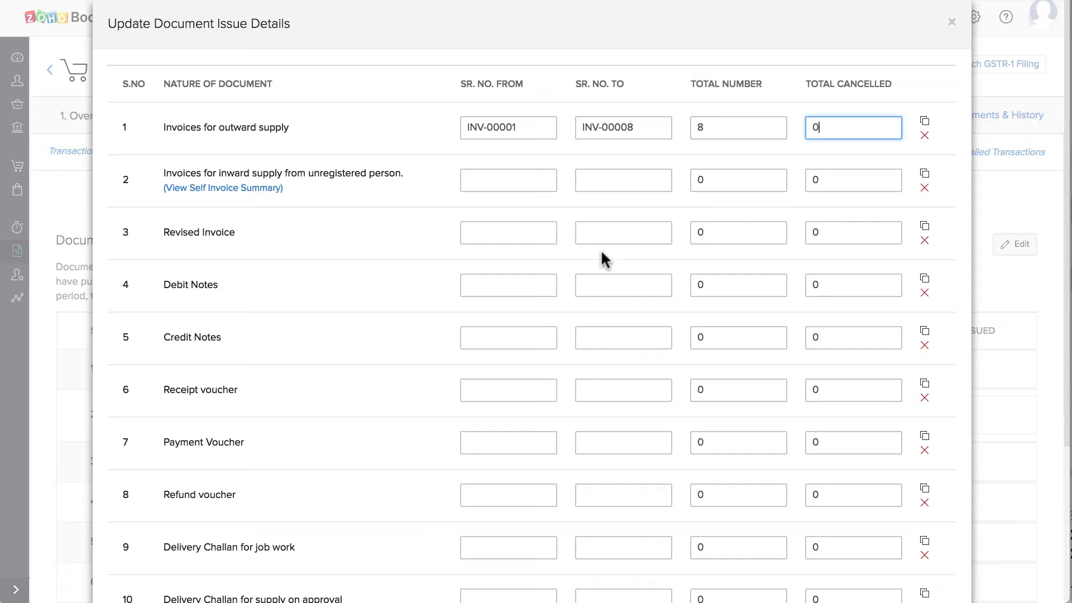
# - Enter credit note CN-00001 as both first and last serial with total 1, and save
pyautogui.click(486, 337)
pyautogui.write('CN-00001')
pyautogui.click(612, 339)
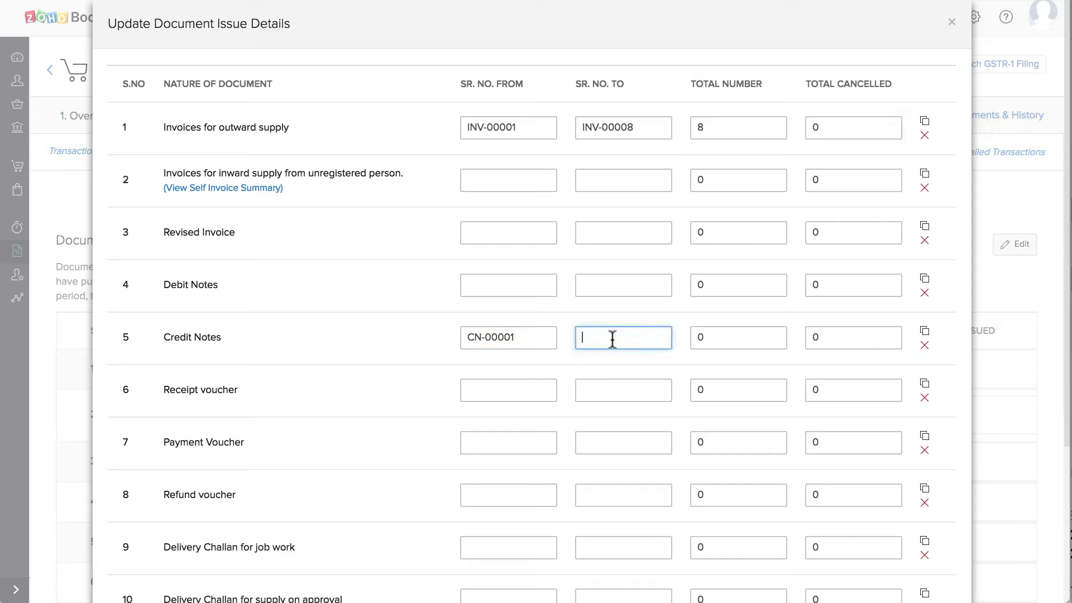
pyautogui.write('CN-00001')
pyautogui.doubleClick(706, 340)
pyautogui.write('1')
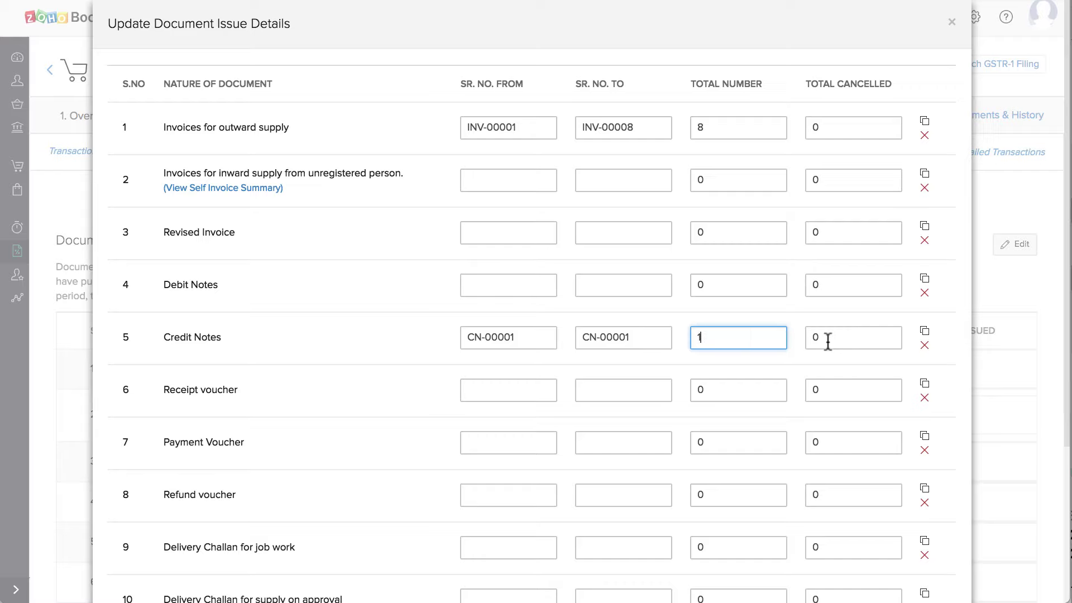
pyautogui.click(828, 341)
pyautogui.scroll(-5, 770, 387)
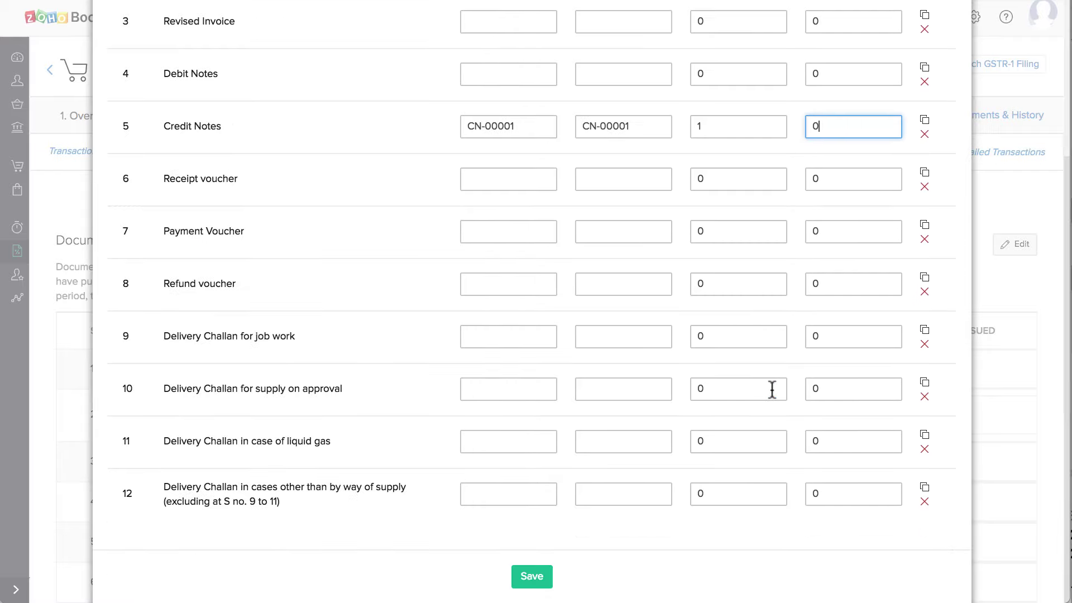
pyautogui.click(546, 577)
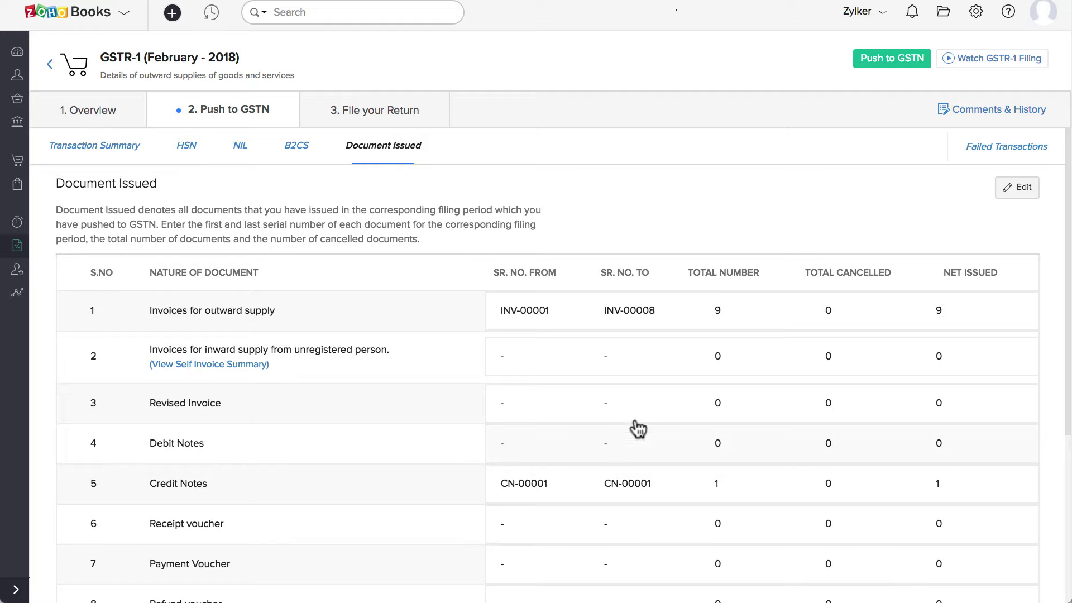
# - Push to GSTN with aggregate turnovers 150000 and 10000, verifying with the one-time password
pyautogui.click(882, 63)
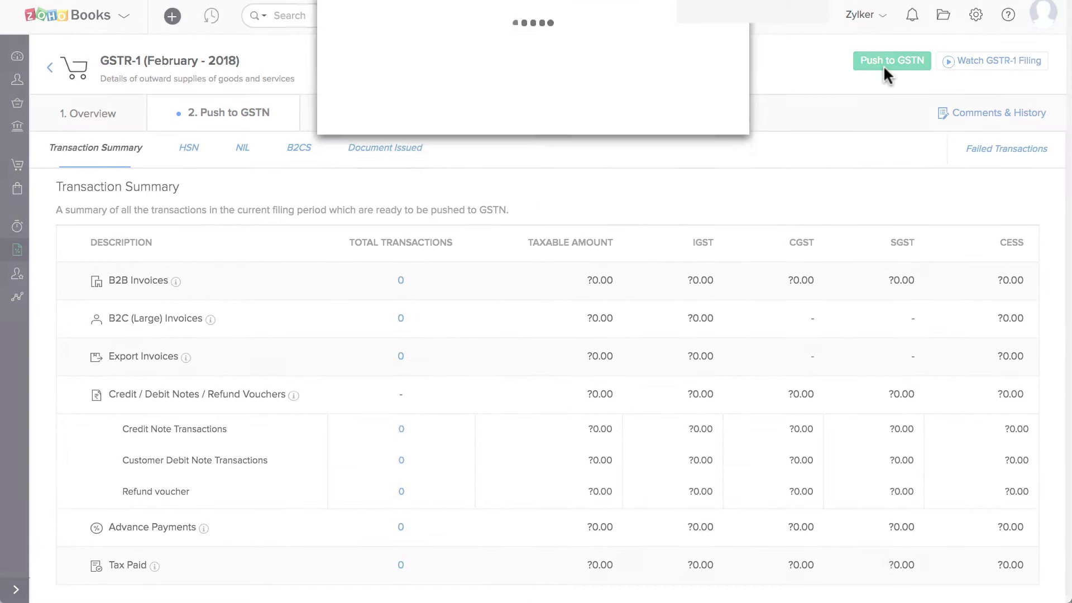
pyautogui.click(574, 216)
pyautogui.press('BackSpace')
pyautogui.write('150000')
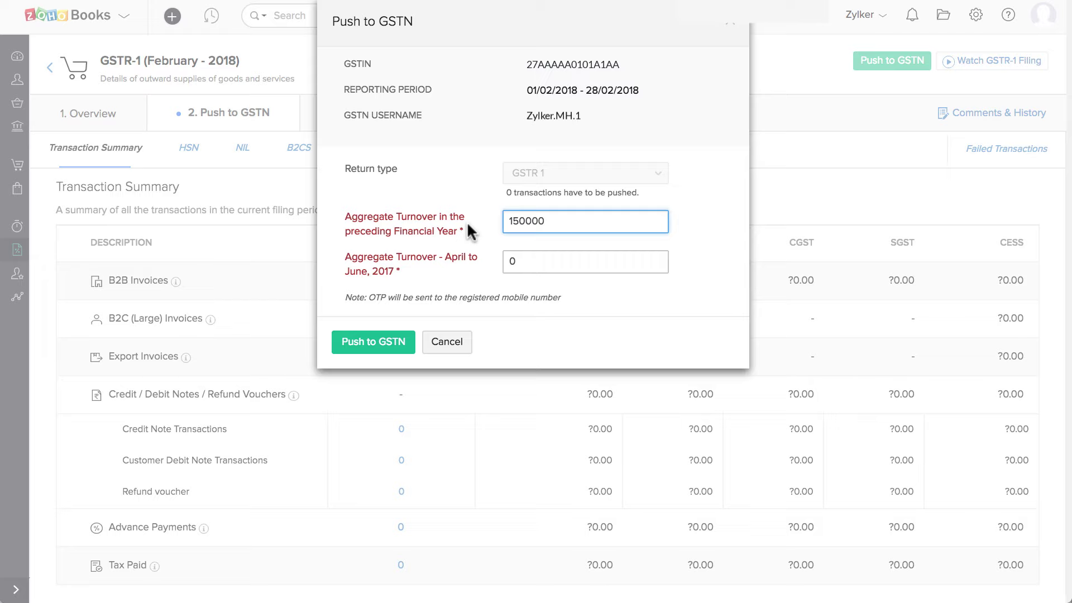
pyautogui.press('Tab')
pyautogui.press('BackSpace')
pyautogui.write('10000')
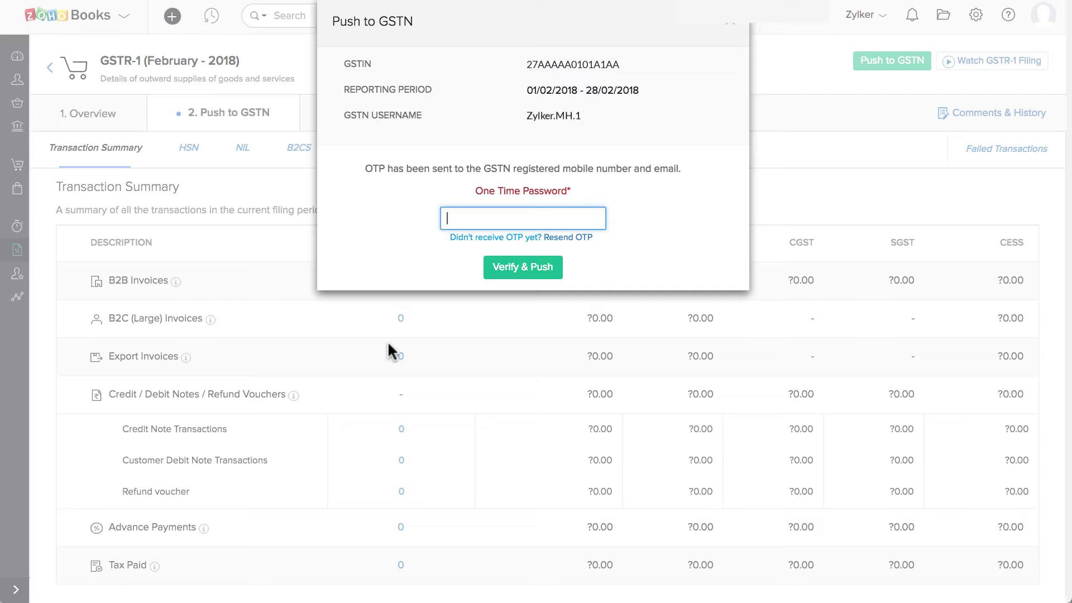
pyautogui.write('575757')
pyautogui.click(494, 268)
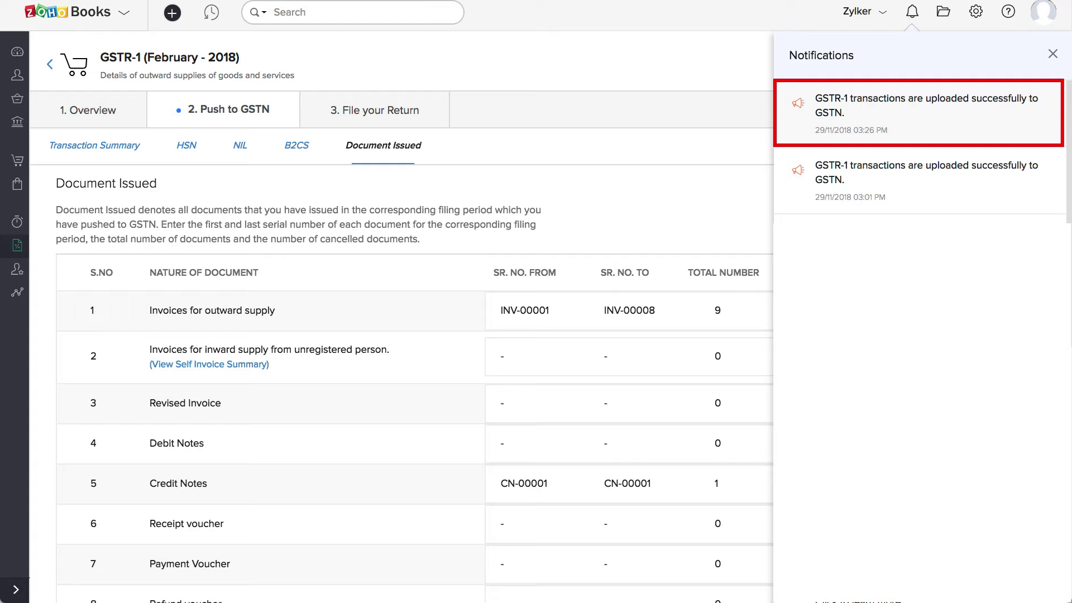
# - Dismiss notifications and confirm the Failed Transactions list is empty
pyautogui.click(259, 104)
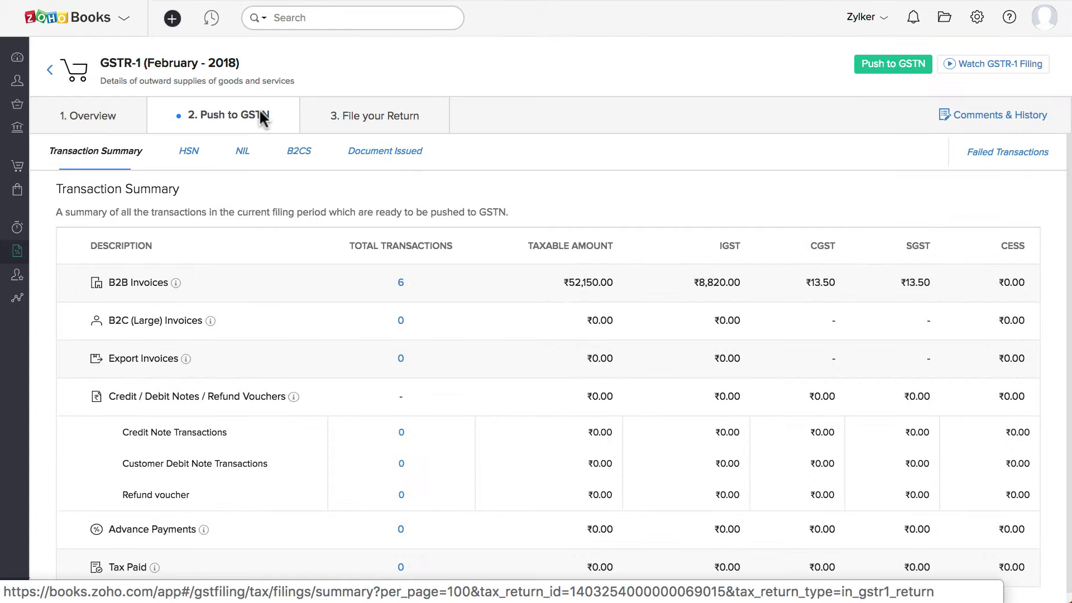
pyautogui.click(987, 151)
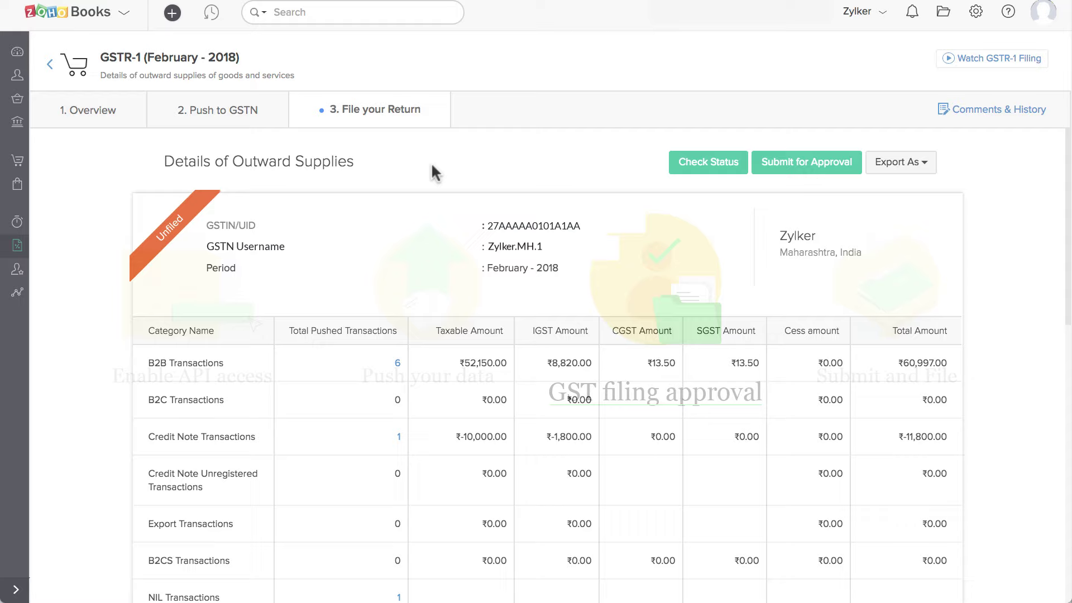
# - Submit the February 2018 GSTR-1 for approval and confirm with Yes
pyautogui.click(796, 162)
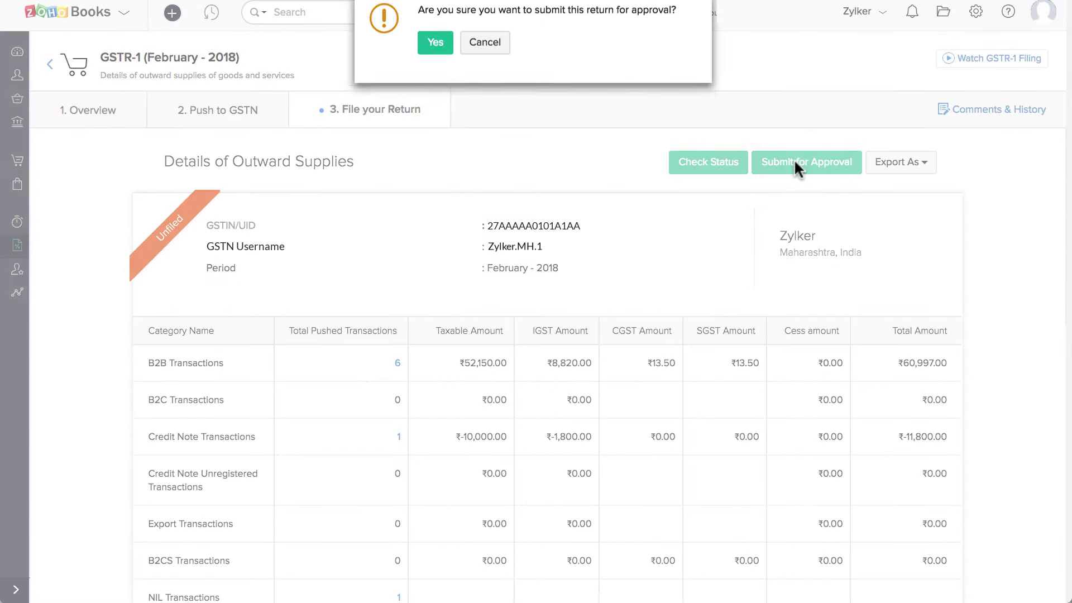
pyautogui.click(434, 50)
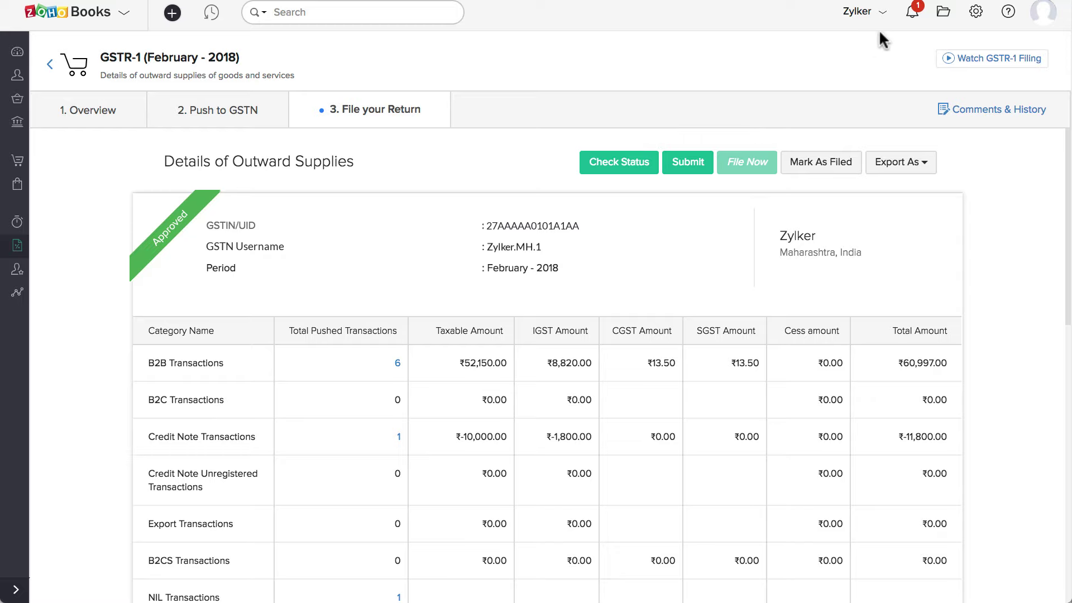
pyautogui.click(913, 12)
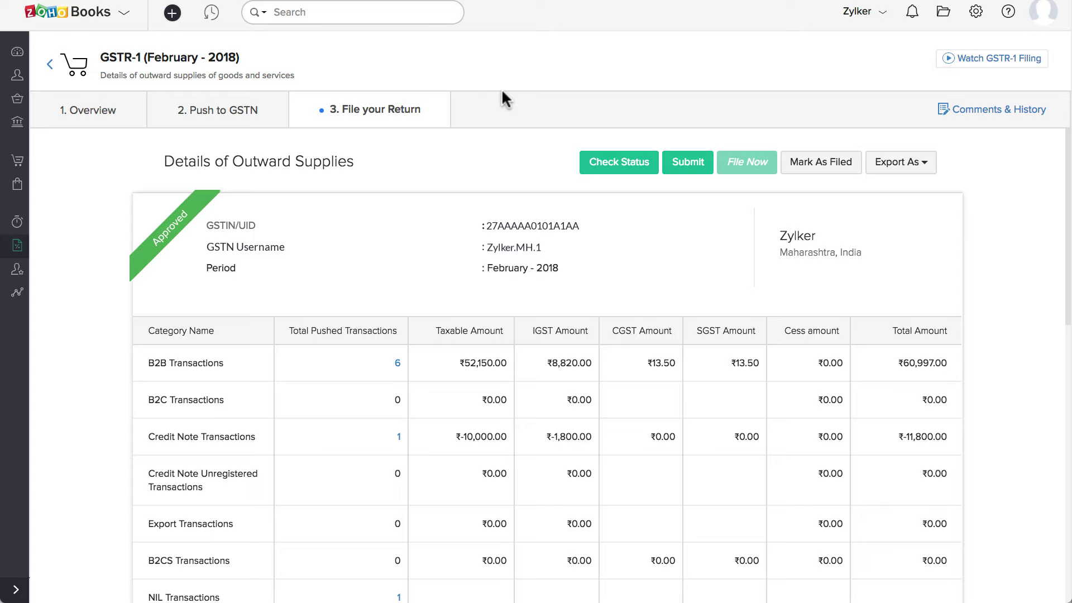
pyautogui.scroll(-3, 470, 217)
pyautogui.scroll(-5, 471, 216)
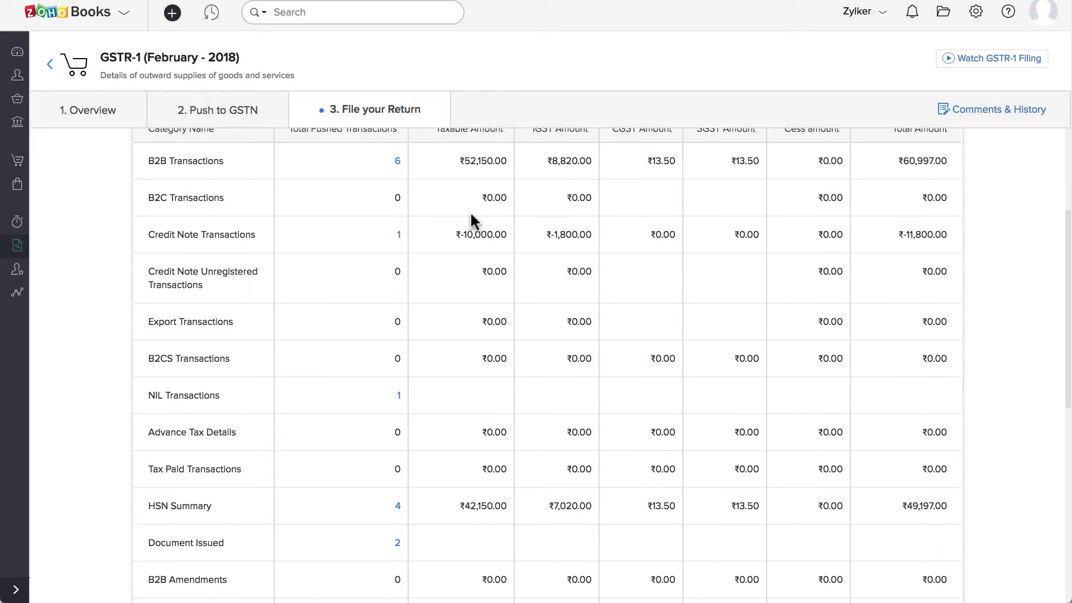
pyautogui.scroll(-2, 472, 221)
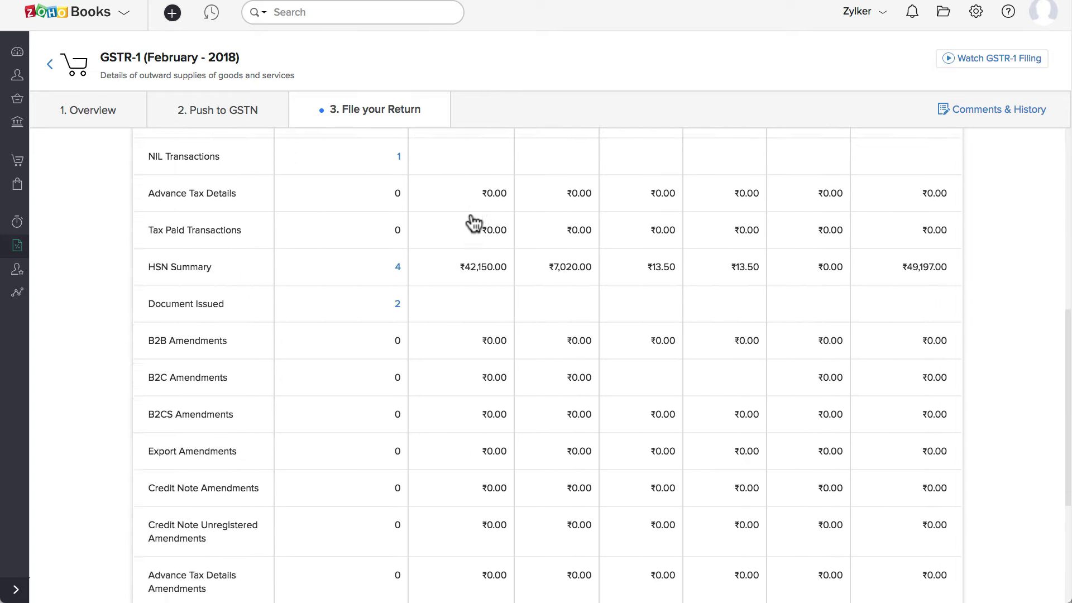
pyautogui.scroll(4, 471, 221)
pyautogui.scroll(5, 470, 215)
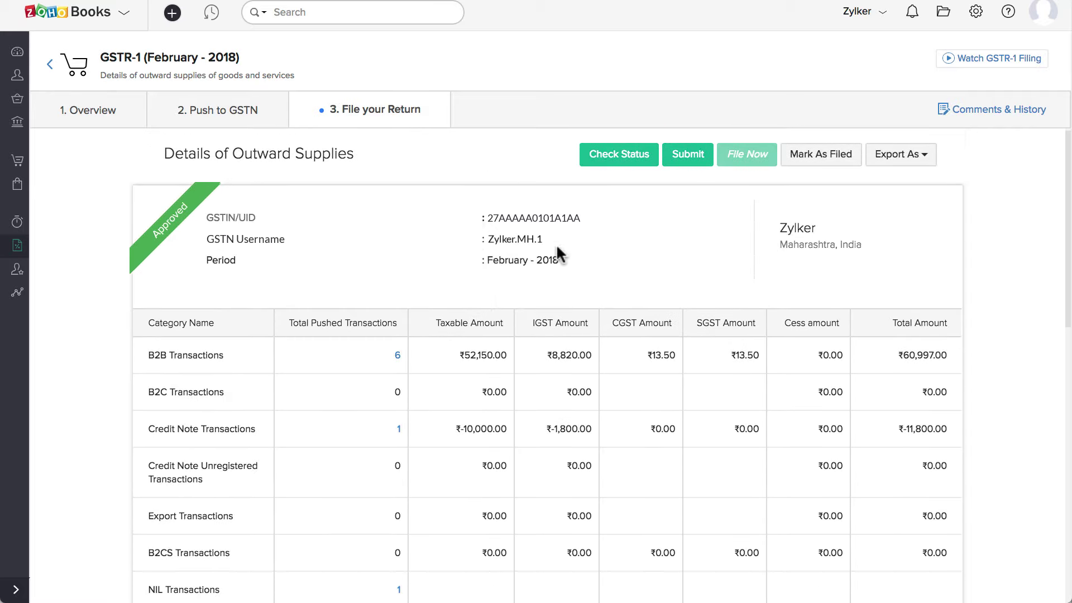
# - Submit the return to GSTN, ticking Documents issued, typing SUBMIT and accepting the consent
pyautogui.click(689, 160)
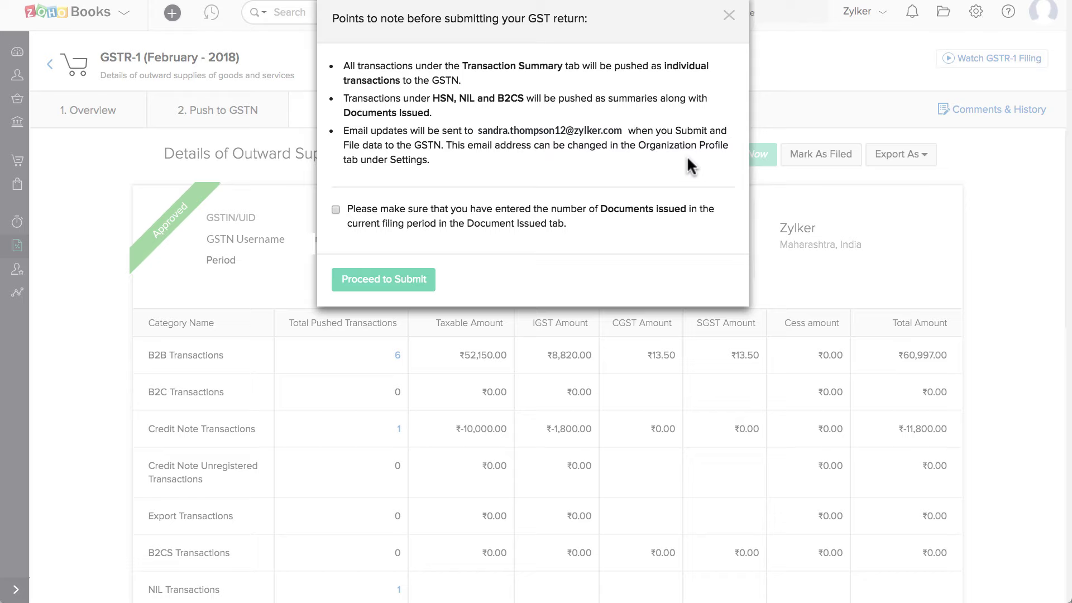
pyautogui.click(336, 209)
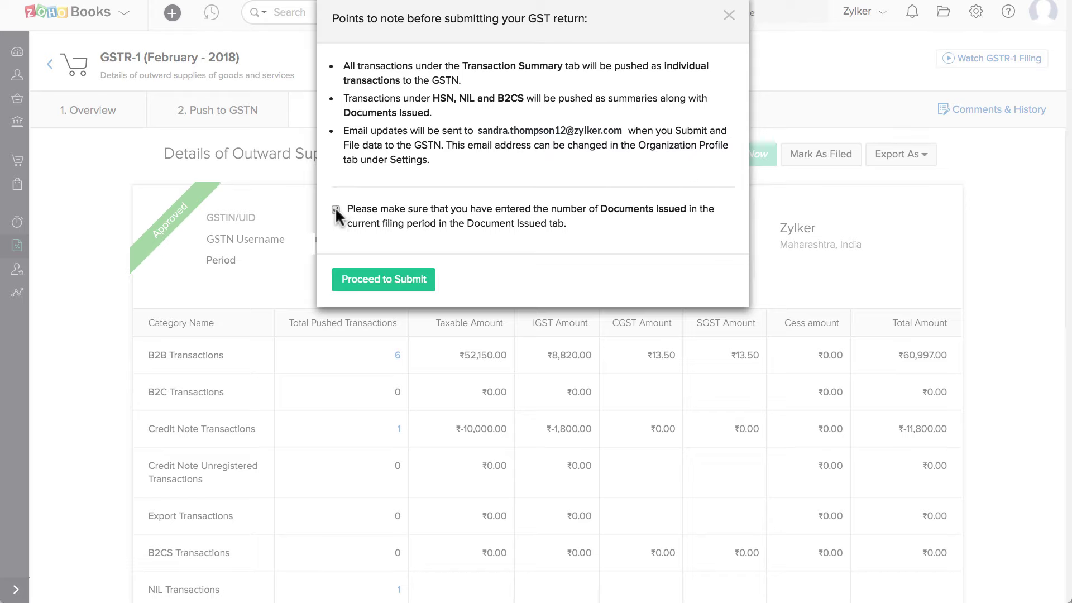
pyautogui.click(380, 285)
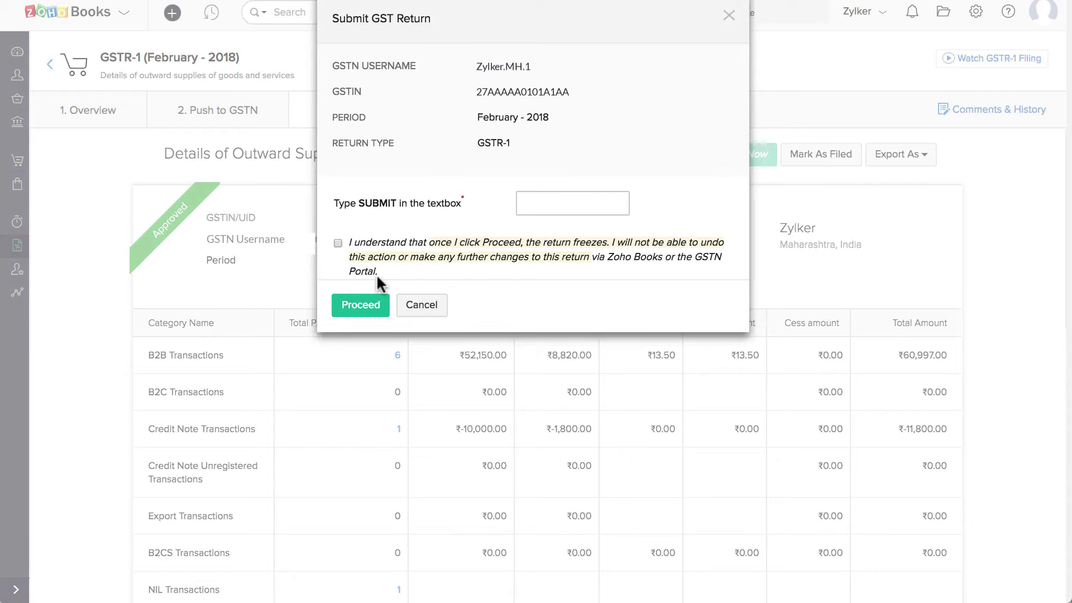
pyautogui.click(538, 202)
pyautogui.write('SUBMIT')
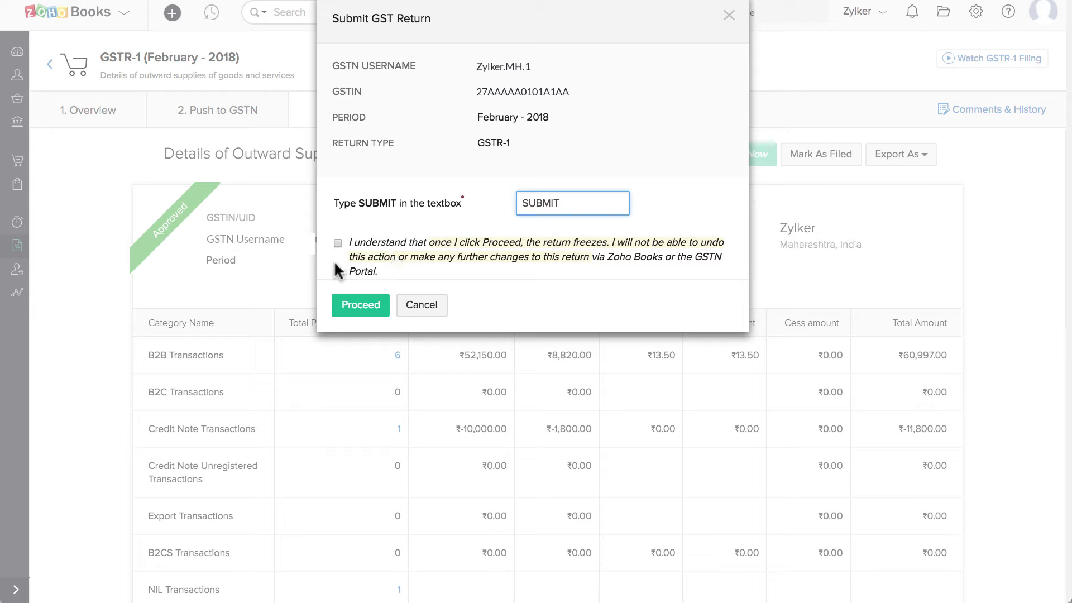
pyautogui.click(338, 244)
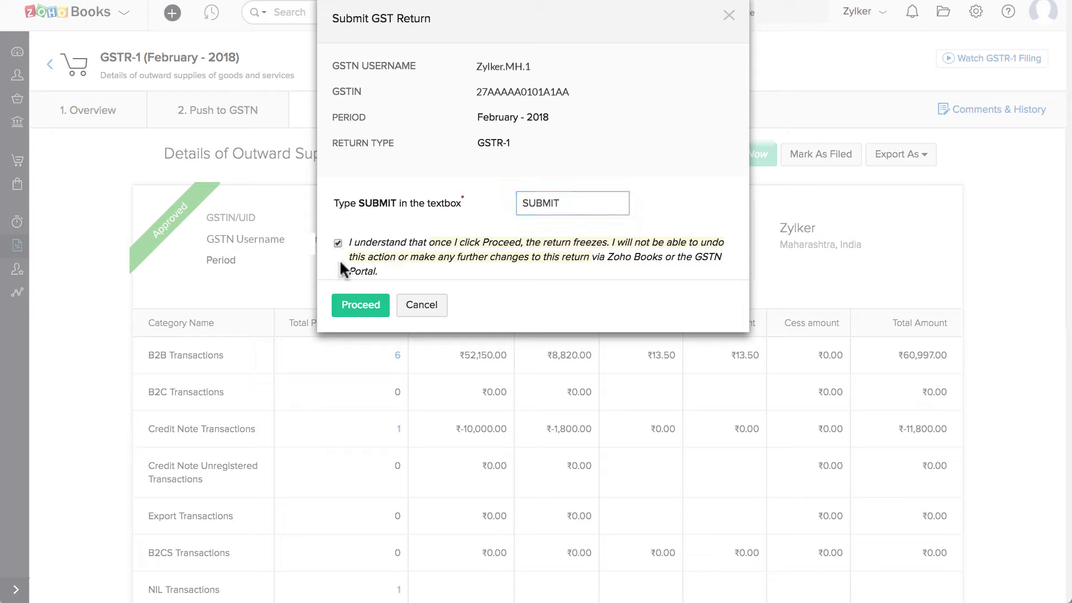
pyautogui.click(354, 307)
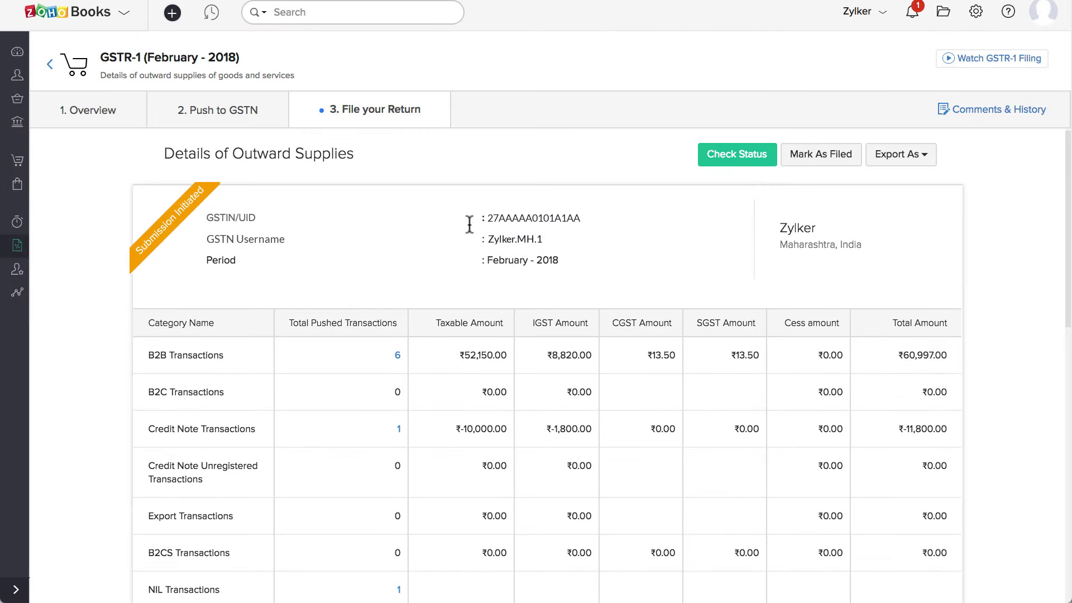
pyautogui.click(910, 18)
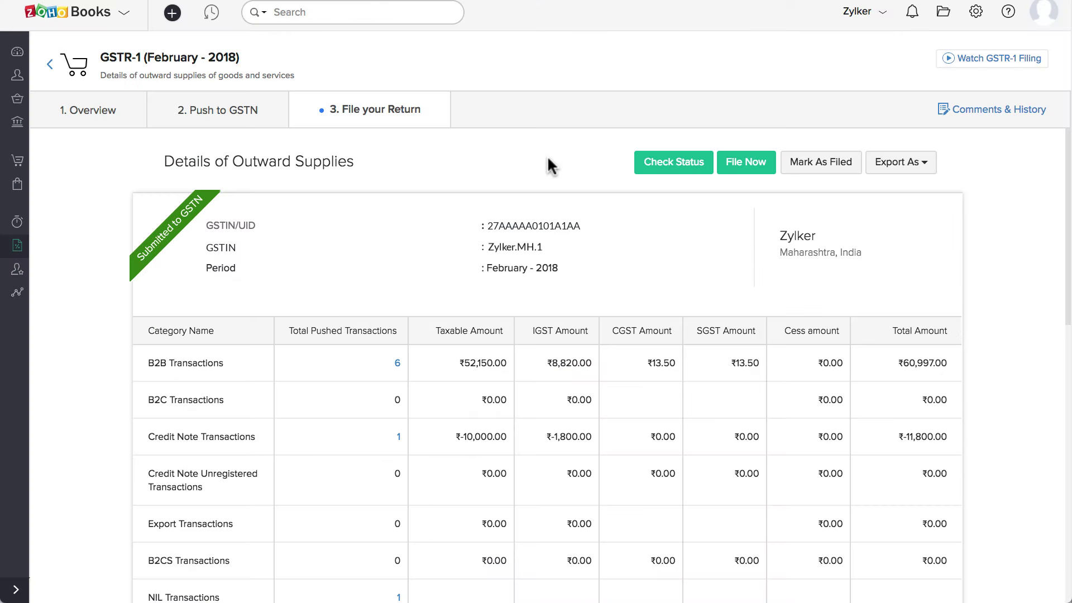
# - Begin filing the February 2018 GSTR-1, entering the PAN and consenting to share details with GSTN
pyautogui.click(746, 159)
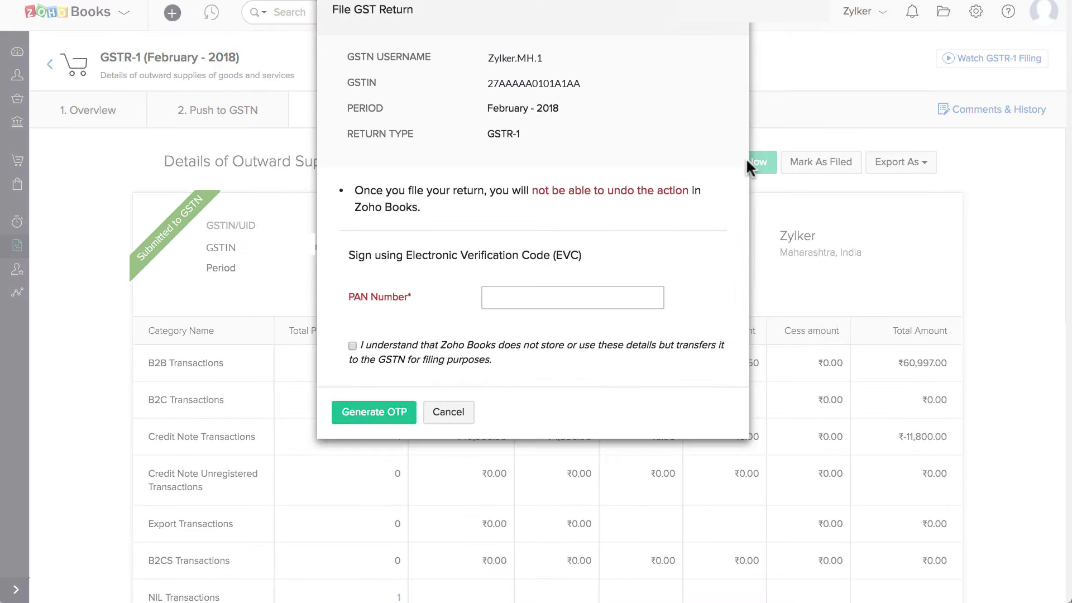
pyautogui.click(613, 305)
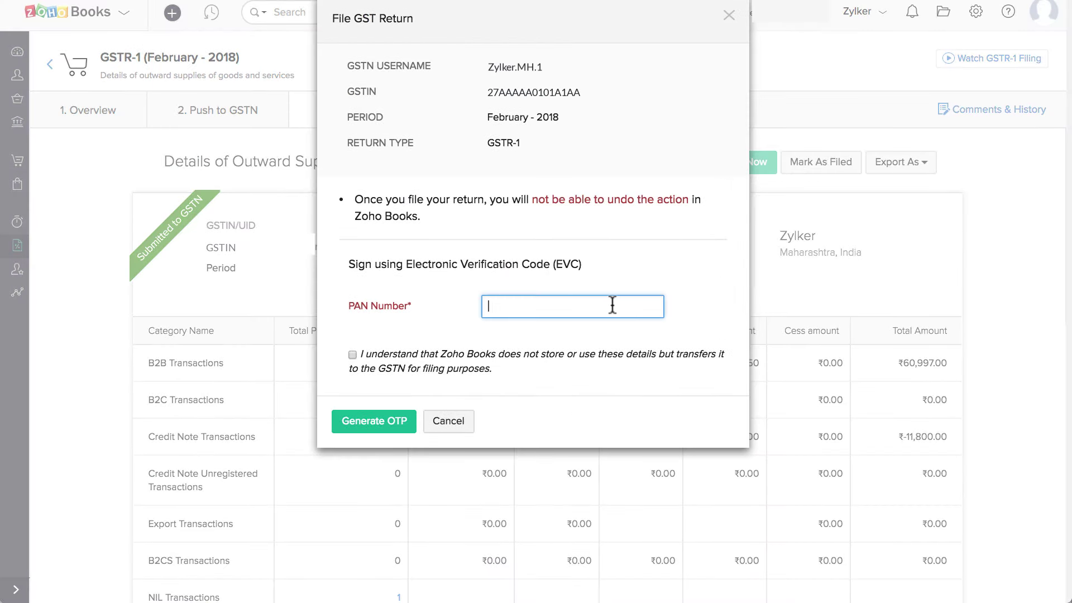
pyautogui.hotkey('ctrl', 'v')
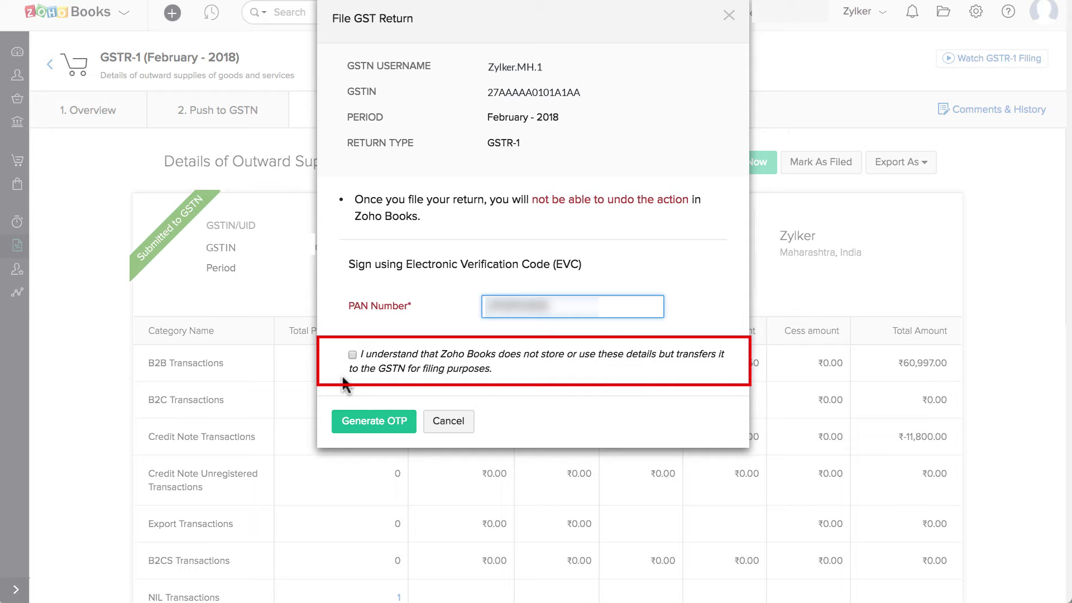
pyautogui.click(352, 355)
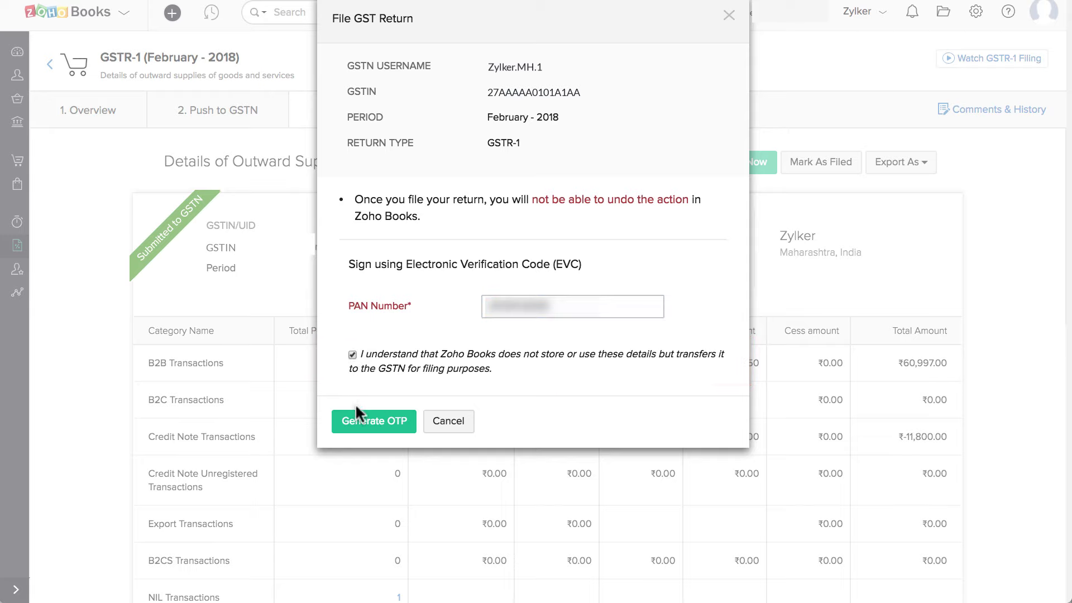
# - Generate the EVC one-time password, enter it, and file the return
pyautogui.click(360, 426)
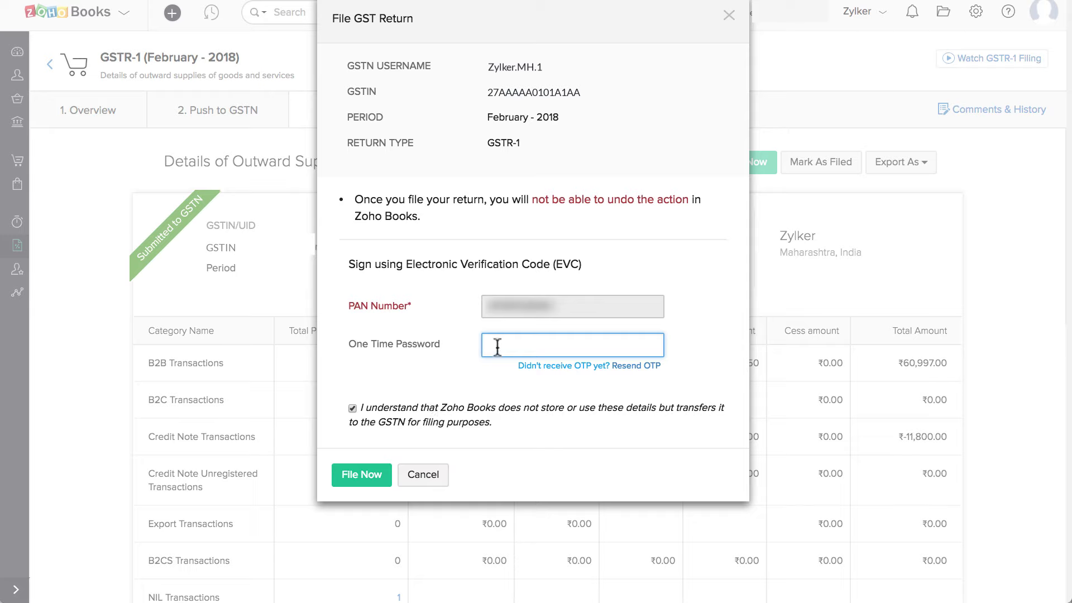
pyautogui.hotkey('ctrl', 'v')
pyautogui.click(371, 472)
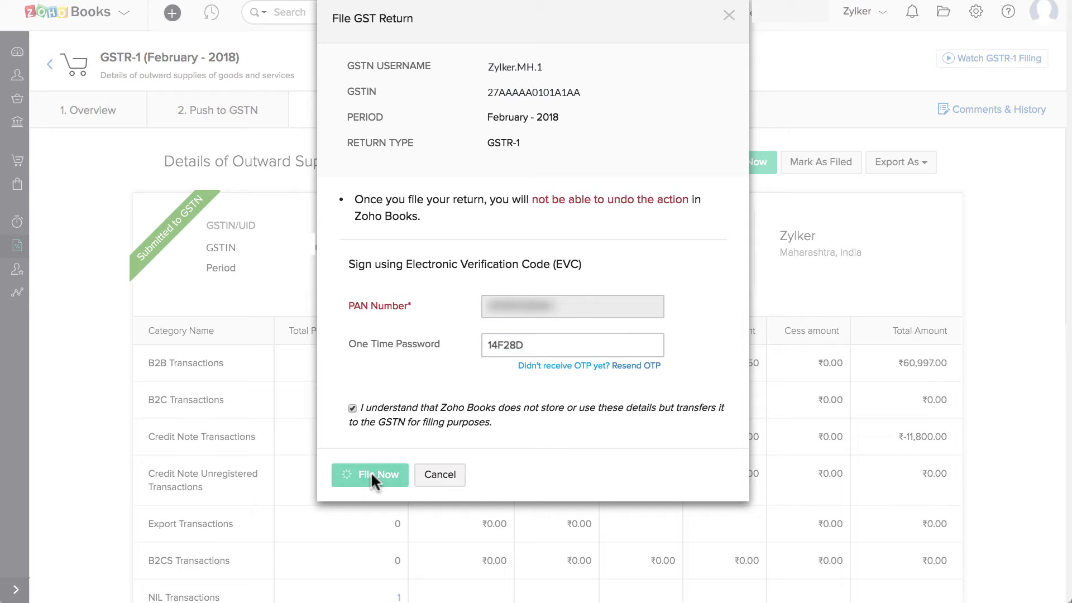